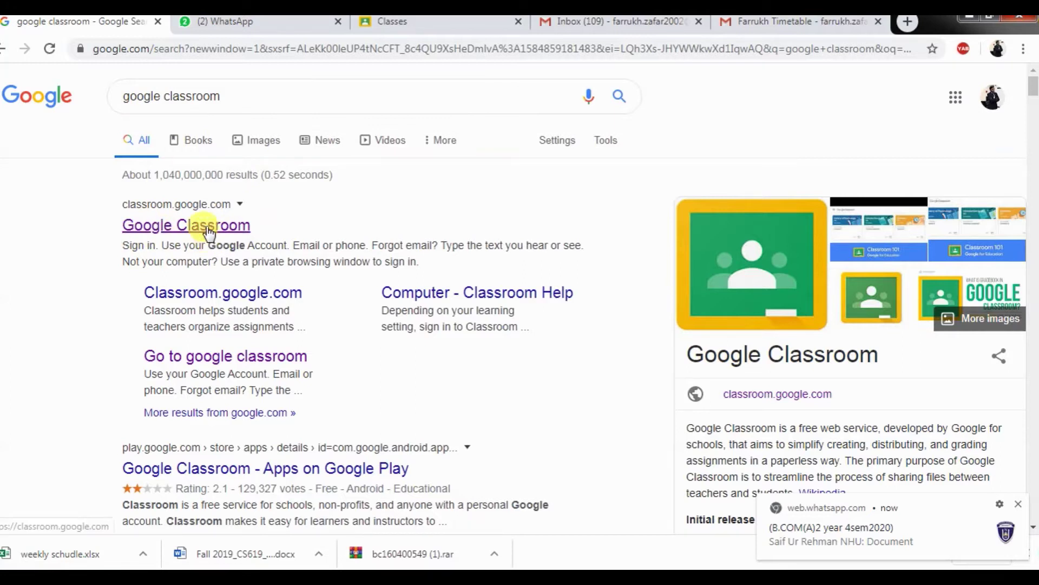
- Open Google Classroom from the search results and close the older Classes tab
click(956, 97)
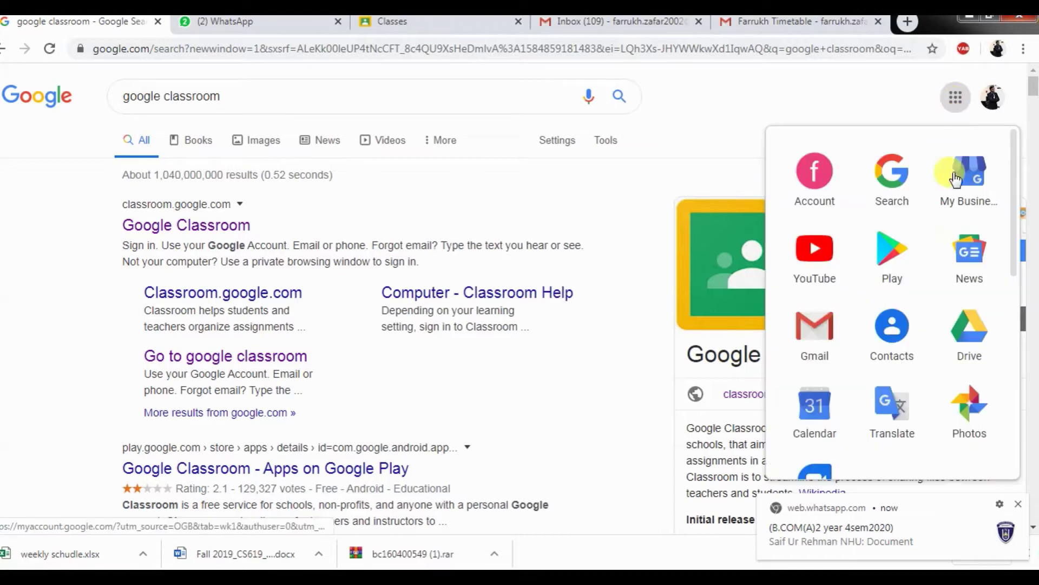
drag(1015, 239, 1003, 396)
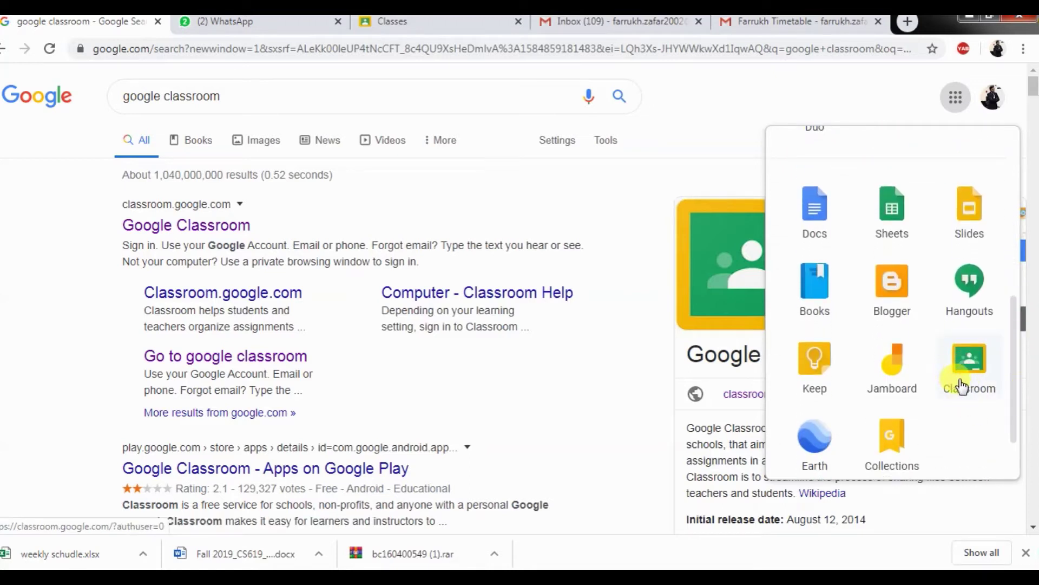
click(230, 226)
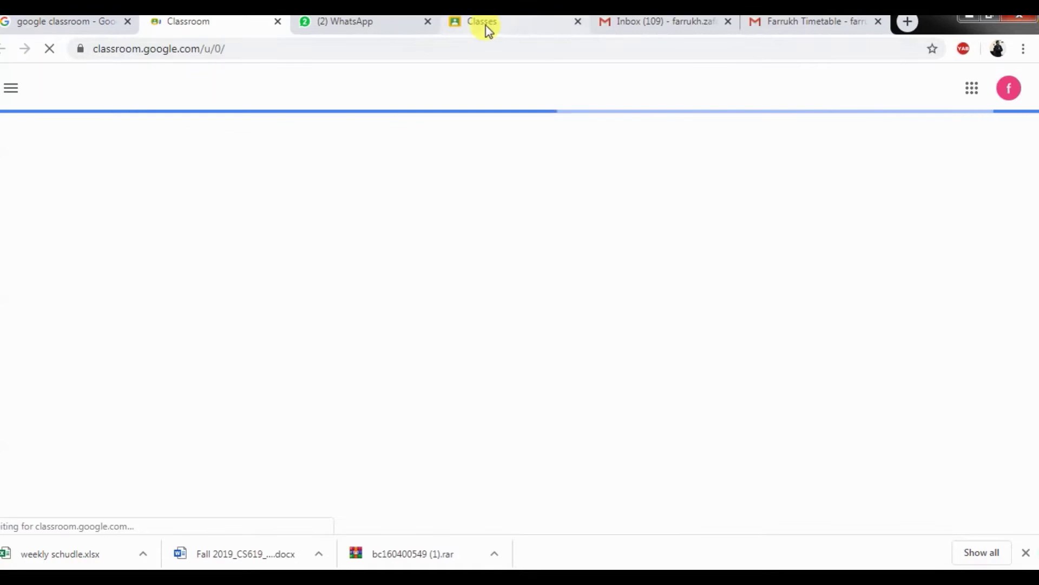
click(577, 21)
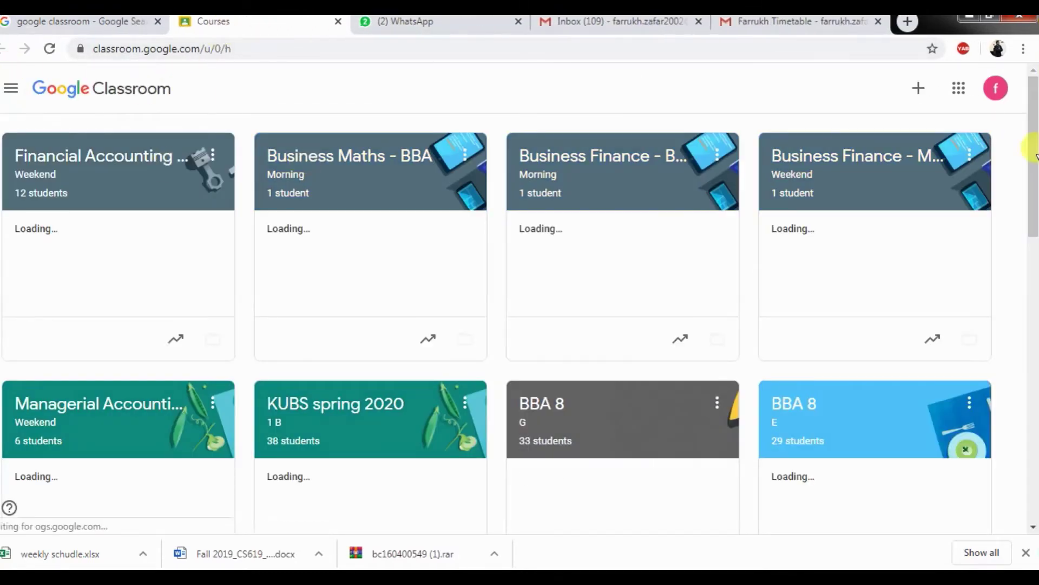
- Switch Classroom to the other Google account and close the first account's Courses tab
click(996, 88)
click(882, 324)
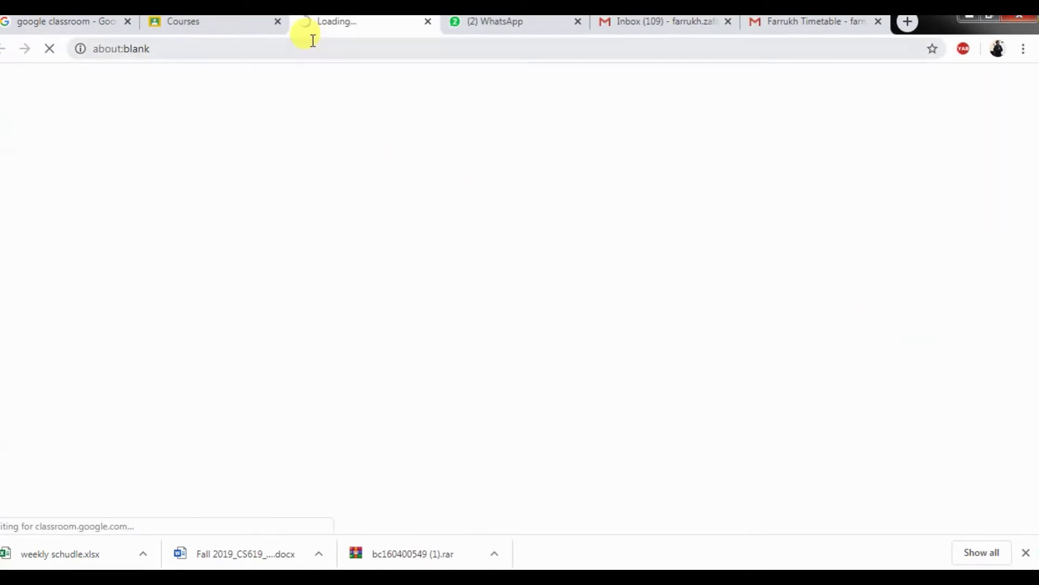
click(278, 21)
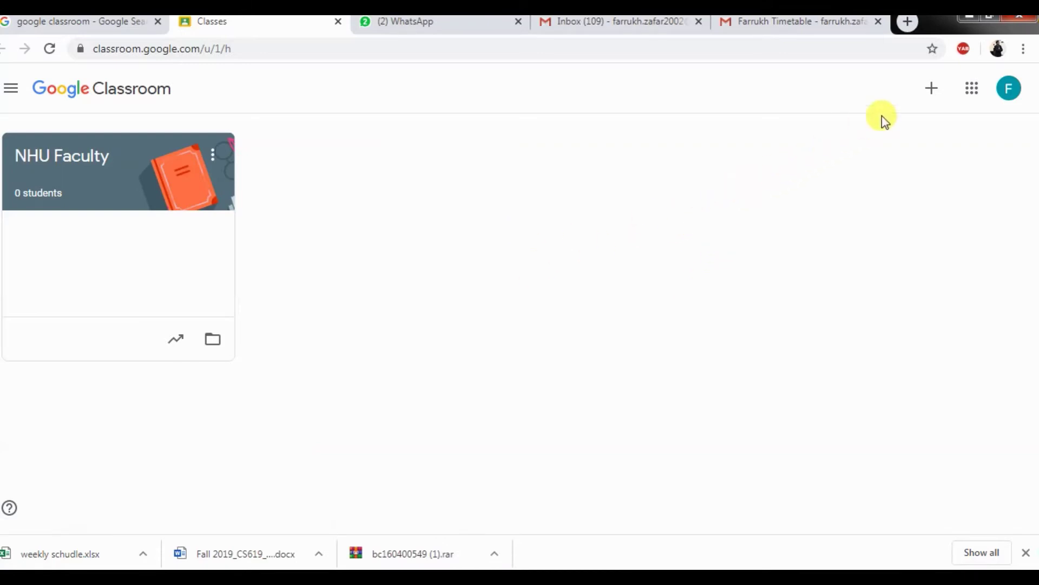
- Create a class named Business Finance with section Weekend, leaving subject and room empty, and dismiss the introductory tour
click(932, 91)
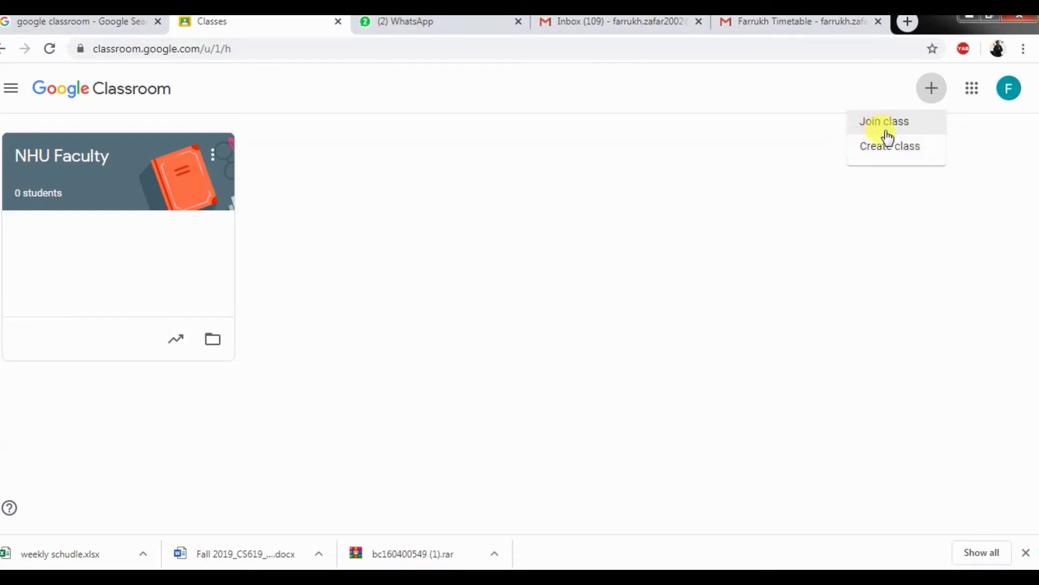
click(887, 151)
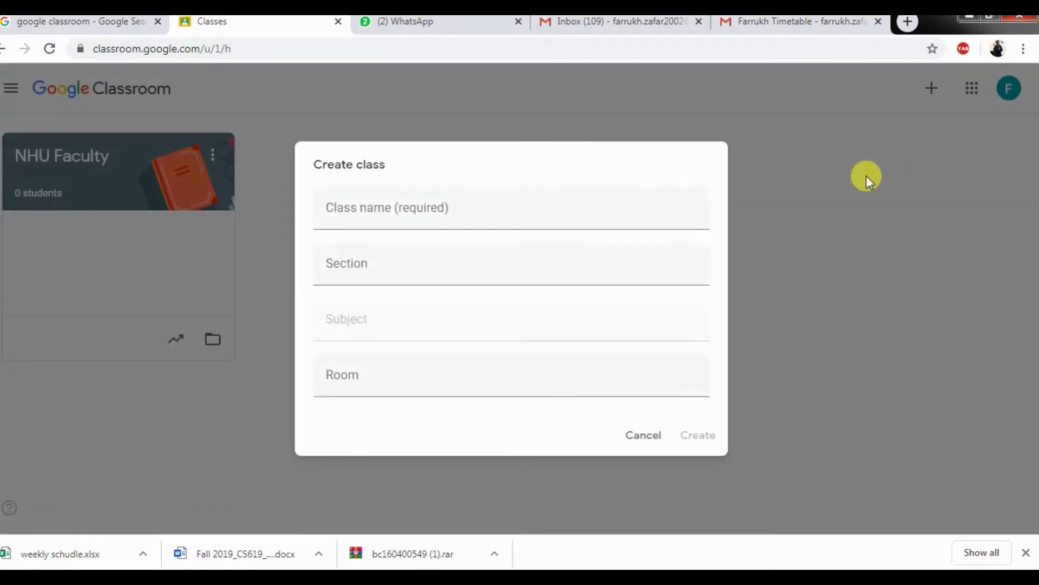
click(368, 208)
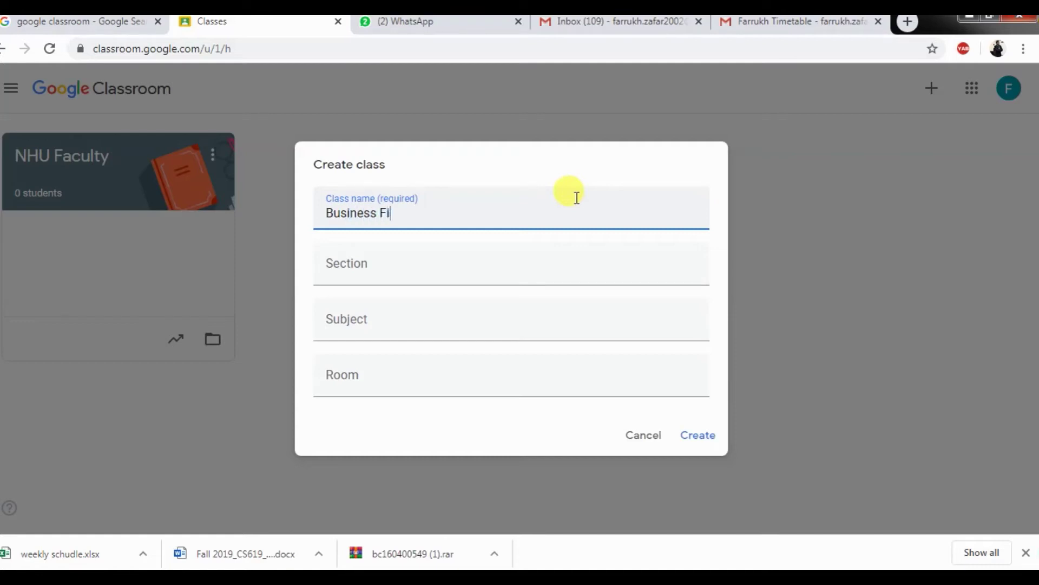
click(409, 262)
text(Weekend)
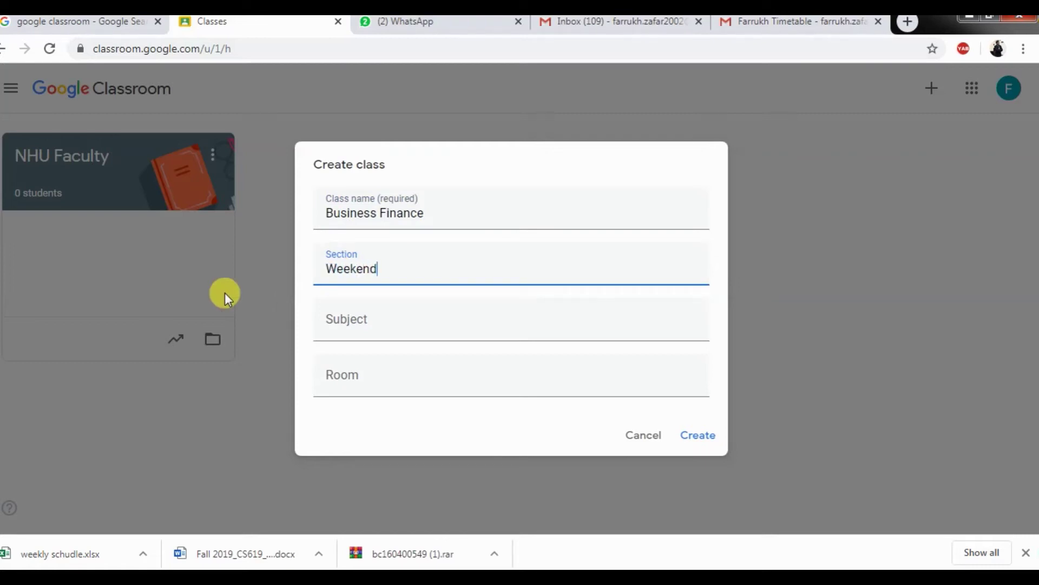
click(394, 325)
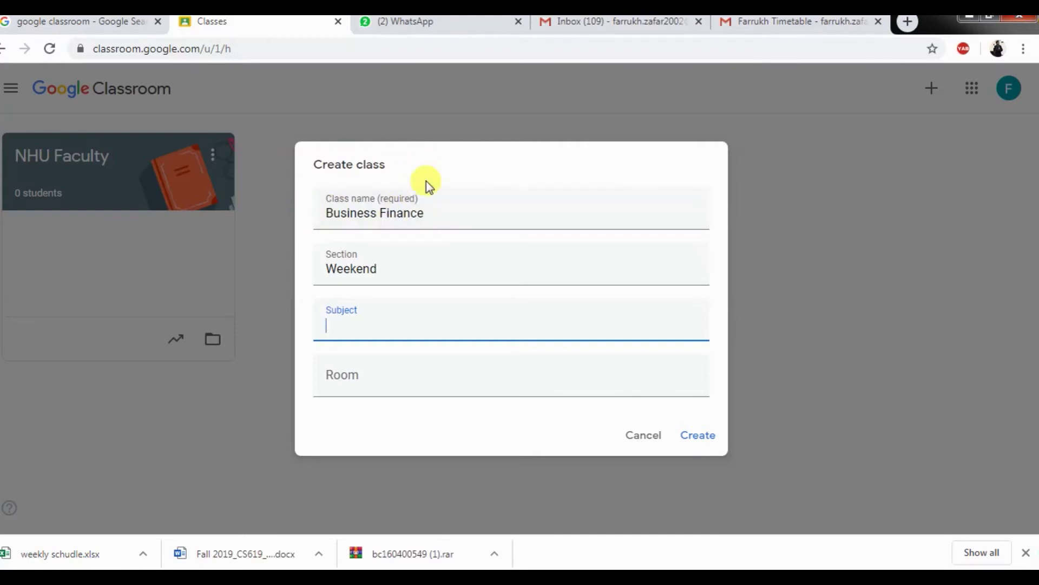
click(699, 437)
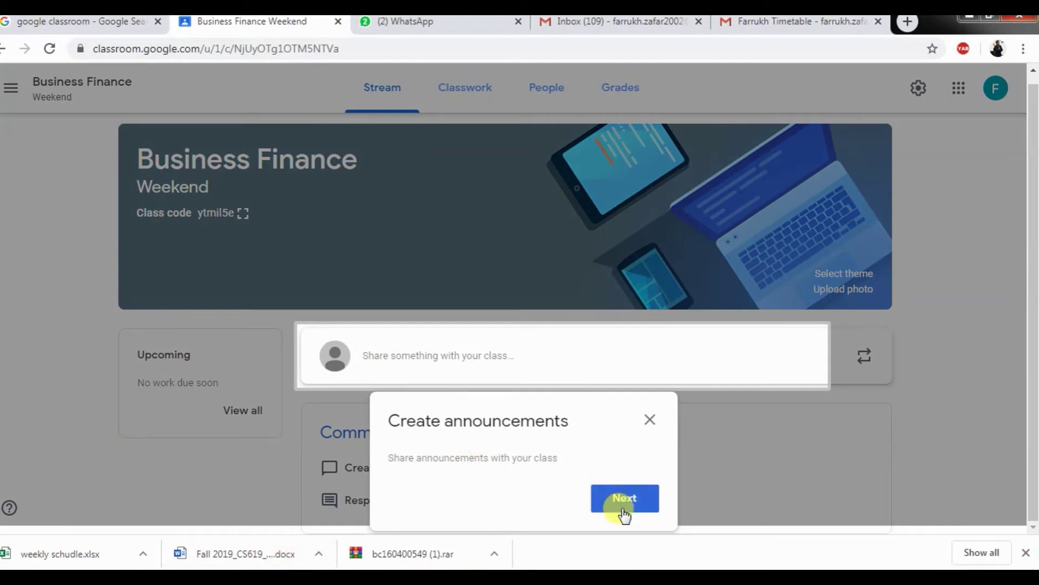
click(651, 421)
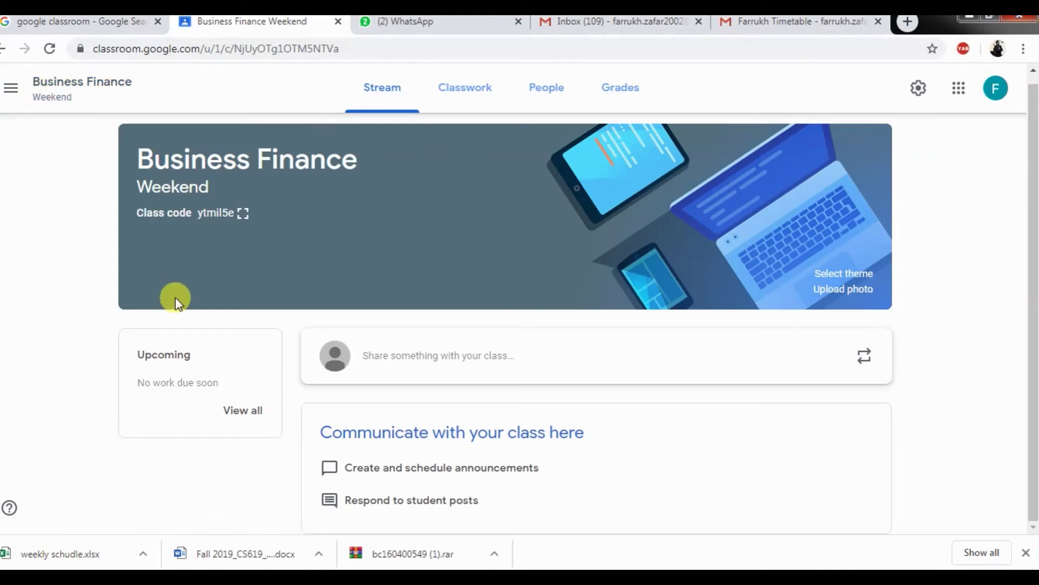
- Display the Business Finance class code enlarged, copy it, and close the display
click(238, 216)
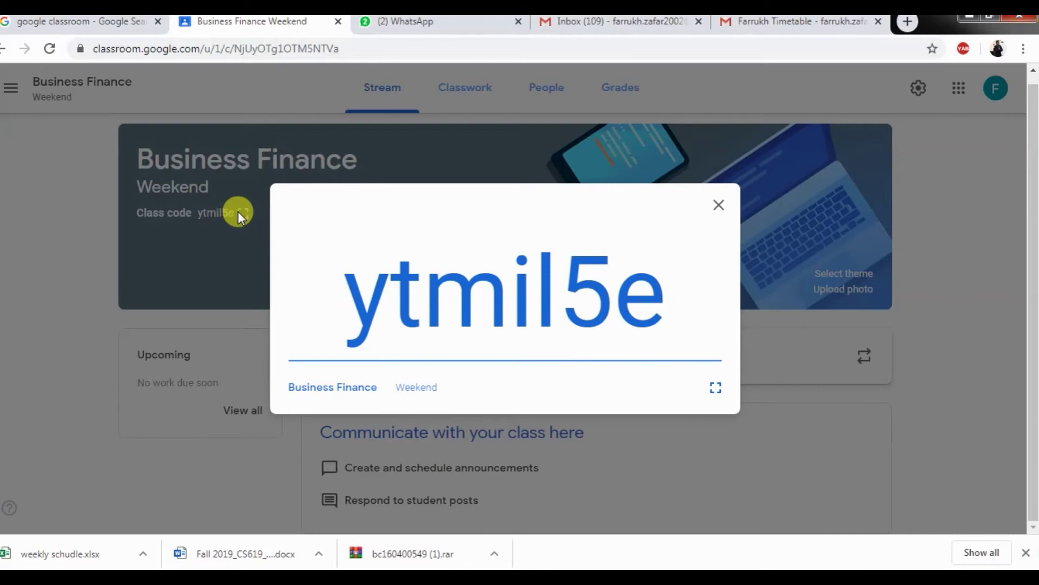
click(238, 212)
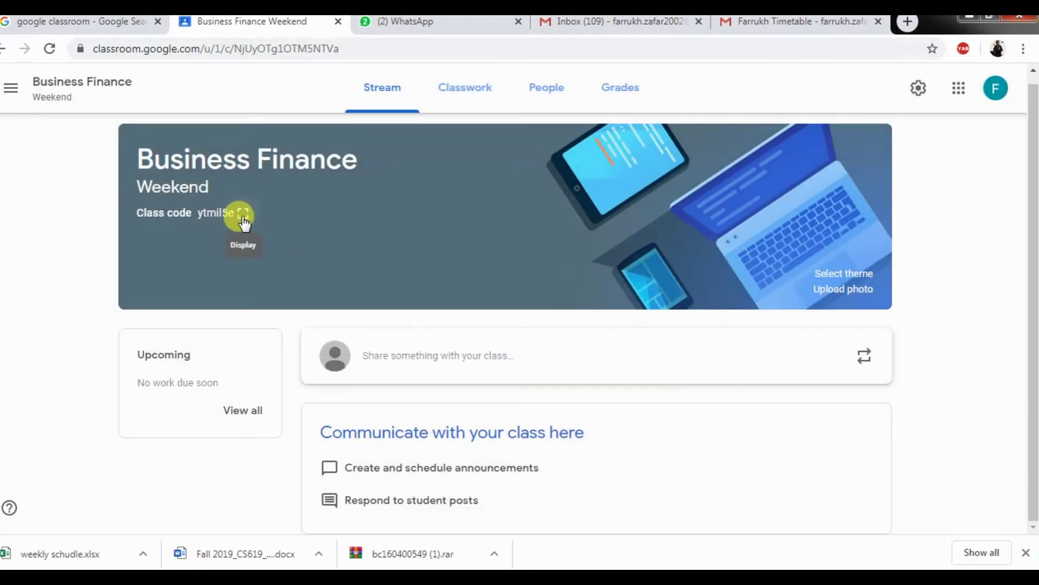
click(243, 215)
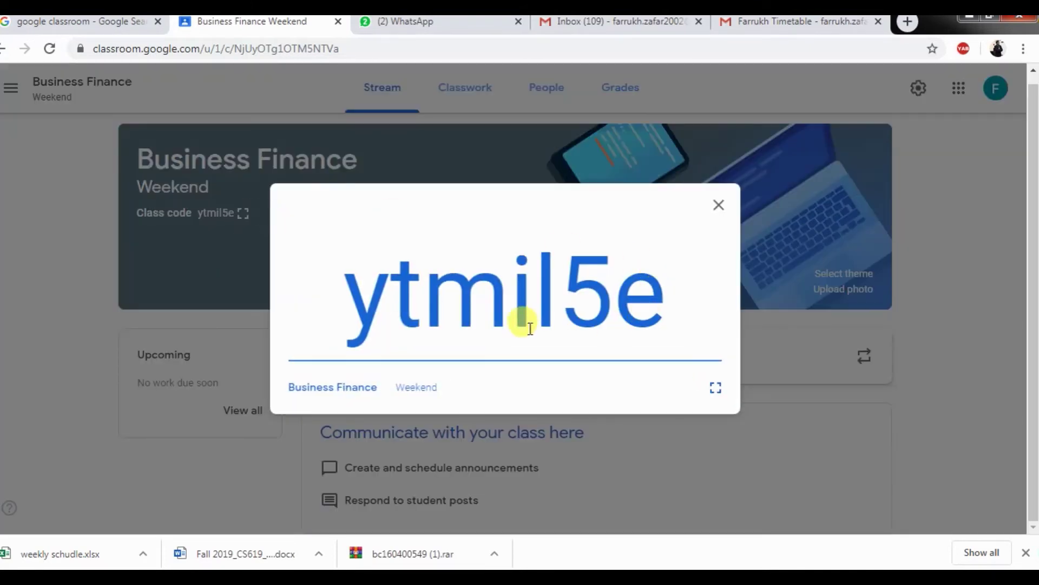
drag(666, 308, 348, 297)
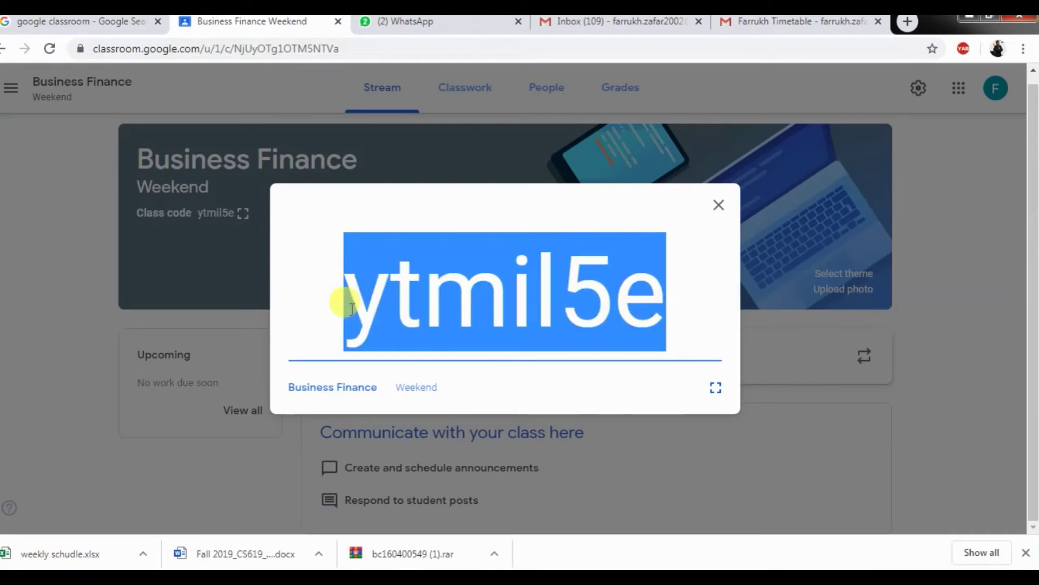
right_click(379, 295)
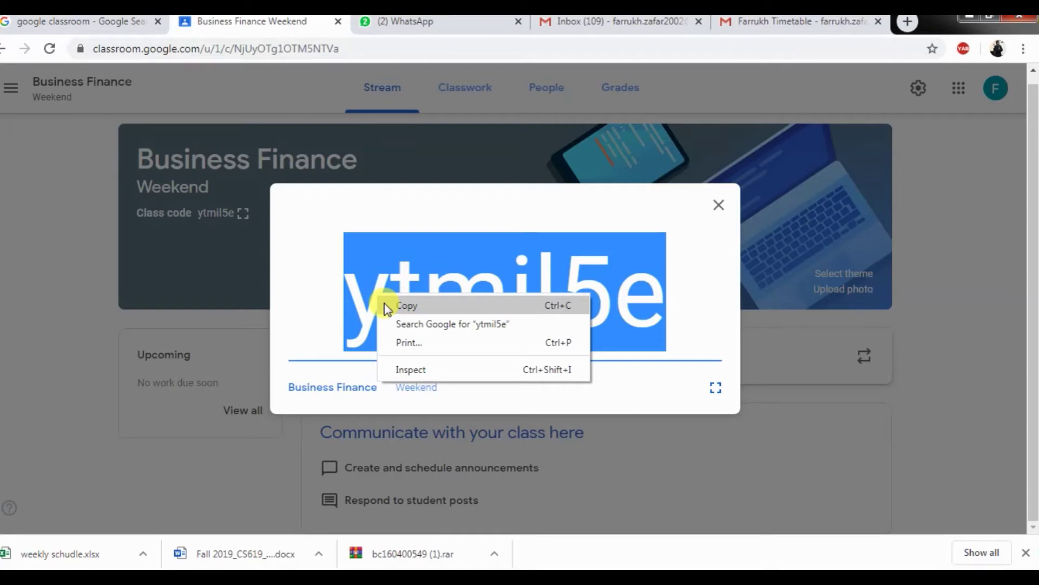
click(384, 306)
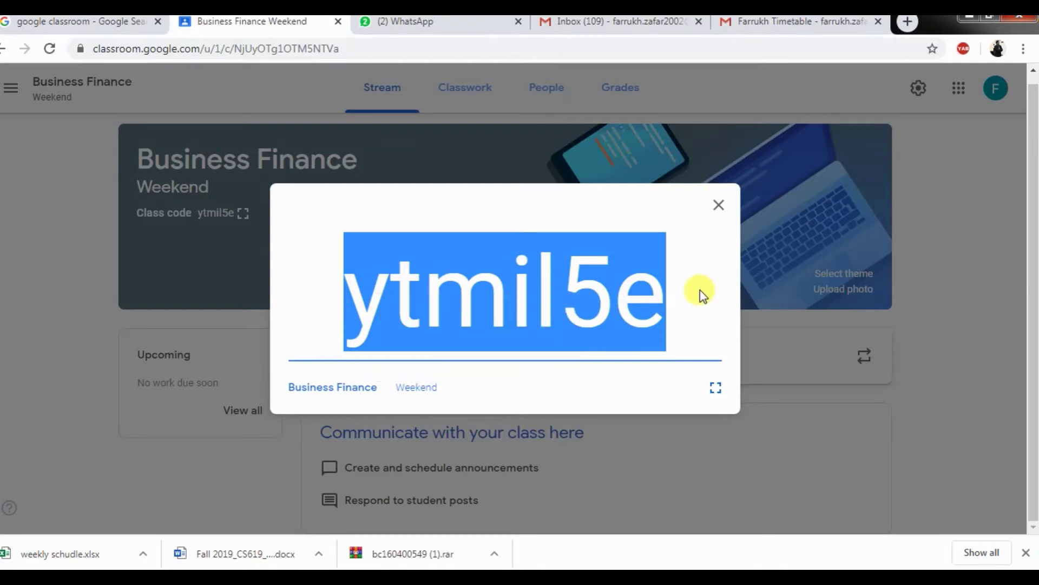
key(Escape)
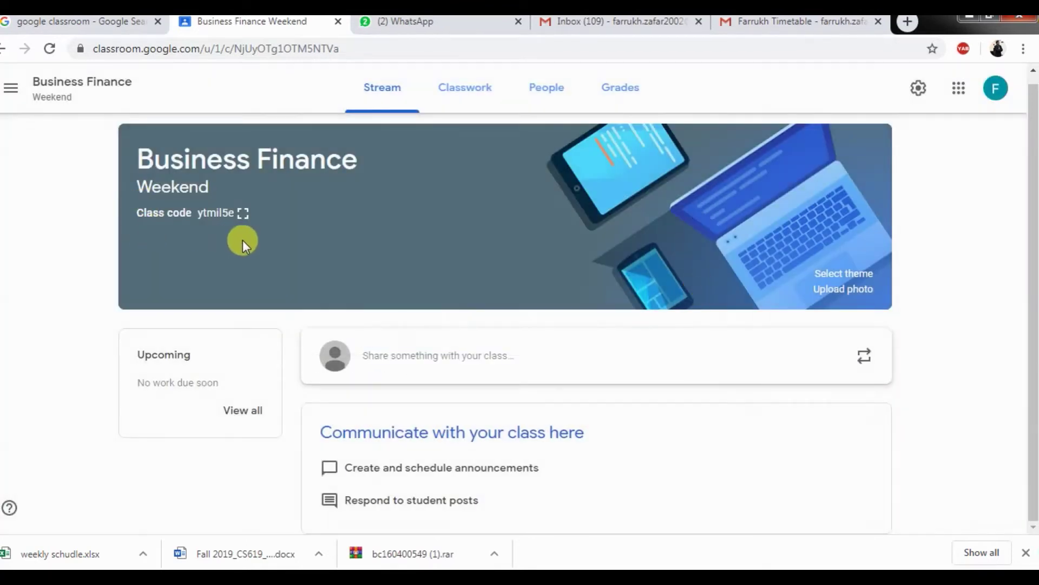
- Add a student's e-mail address to a class invitation, cancel it without sending, and dismiss the WhatsApp notification
click(542, 95)
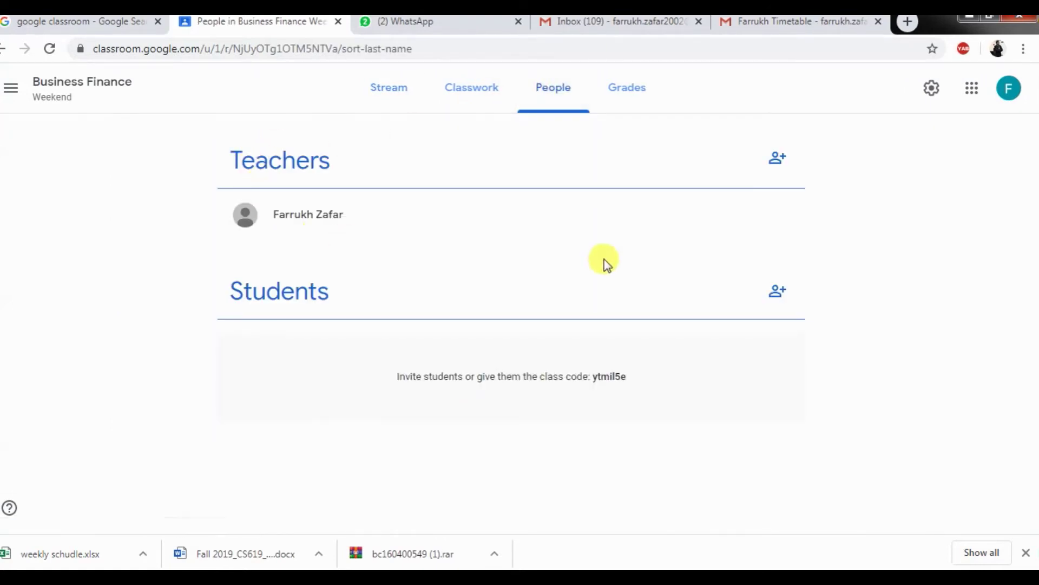
click(780, 295)
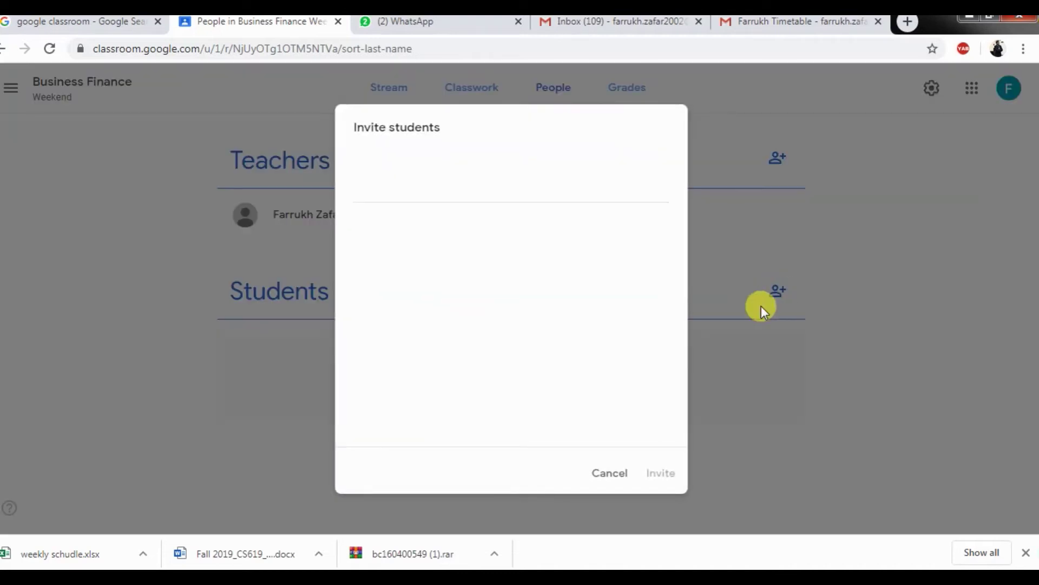
right_click(399, 175)
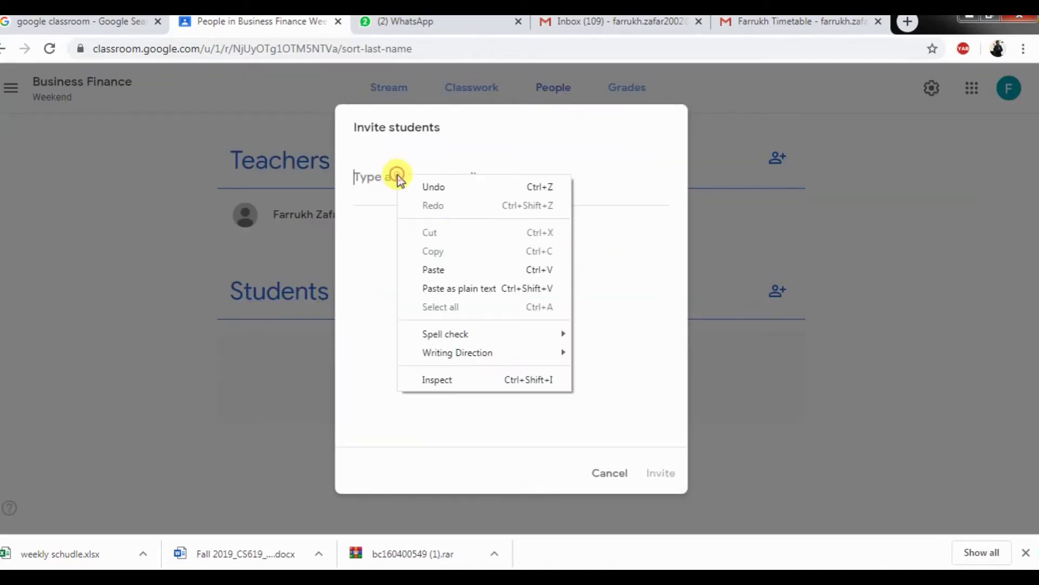
click(447, 274)
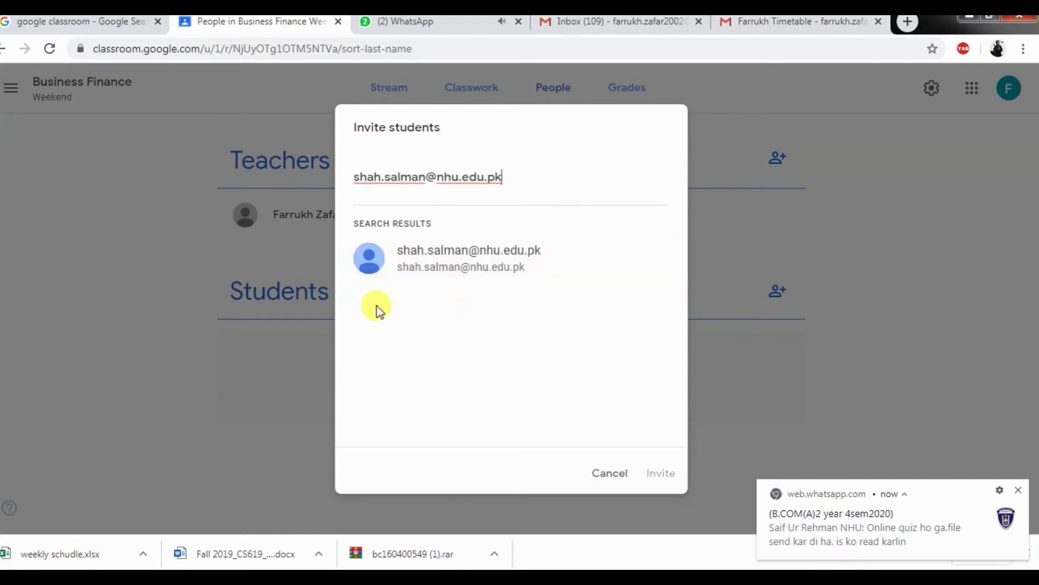
click(449, 269)
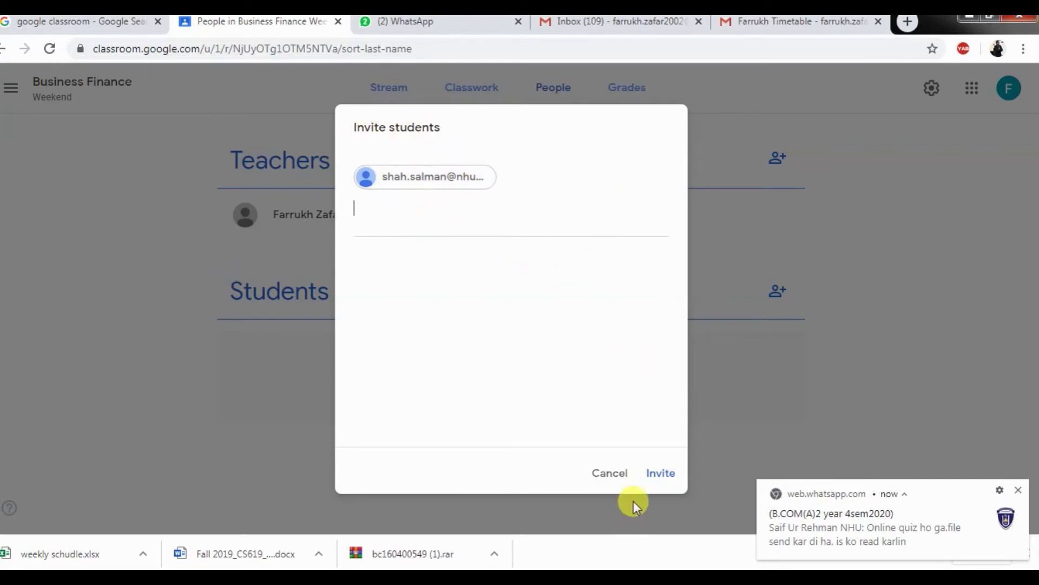
click(595, 472)
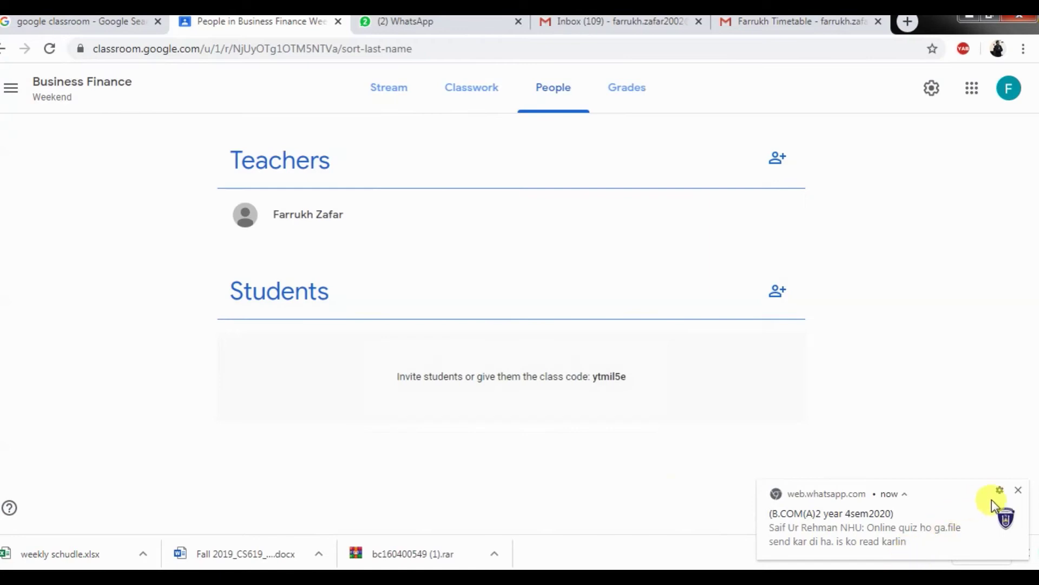
click(1022, 492)
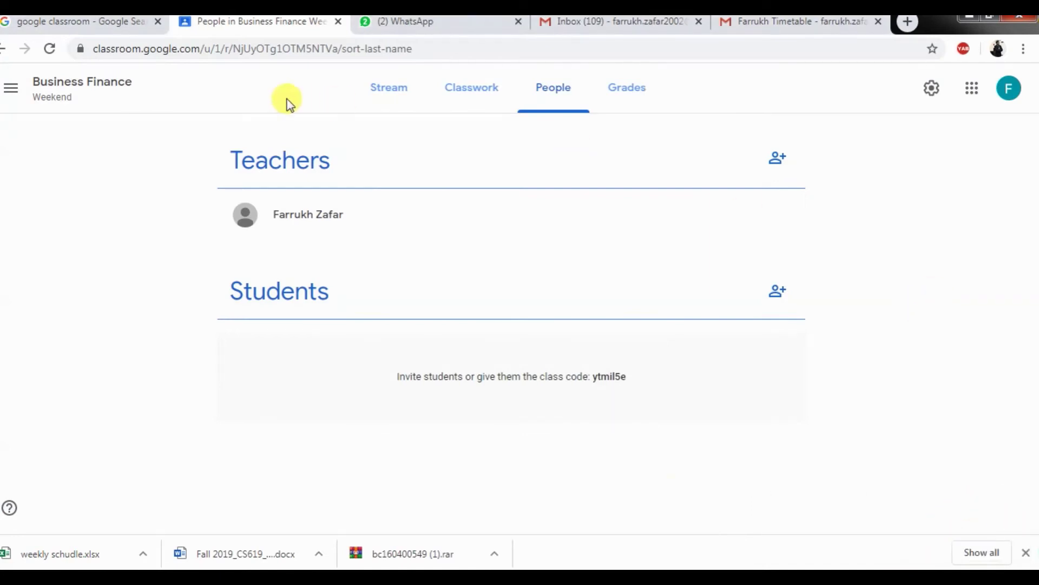
- Start an announcement in the class stream for all students with the text "Lecture 1"
click(398, 93)
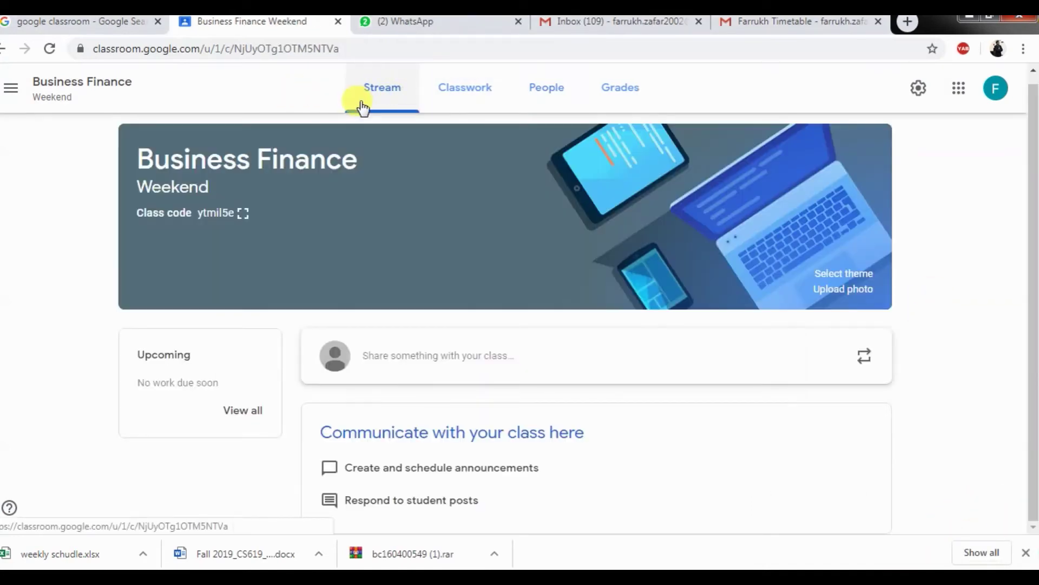
click(440, 359)
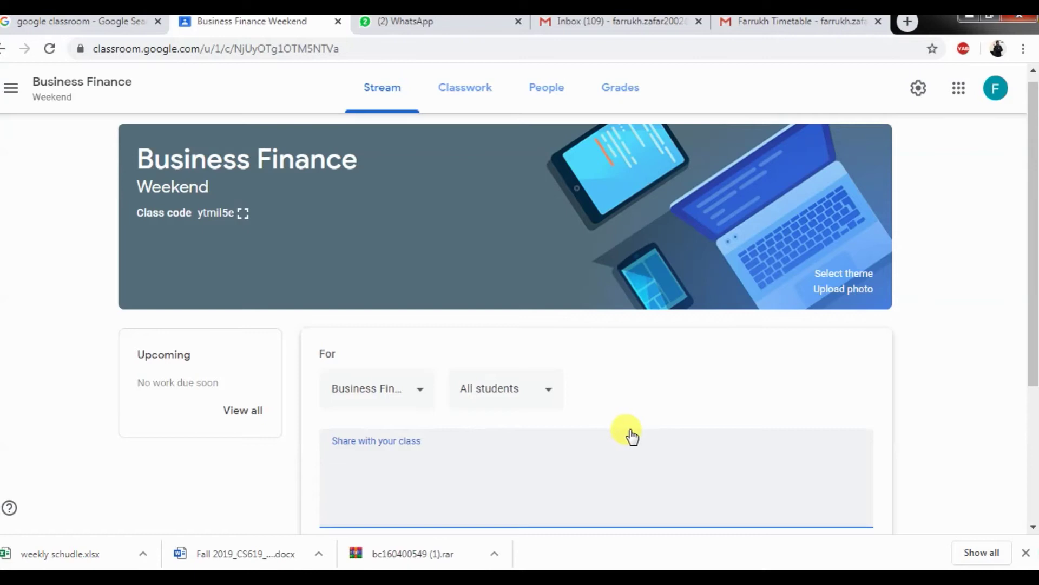
scroll(566, 401, down, 1)
text(Ass)
key(BackSpace)
key(BackSpace)
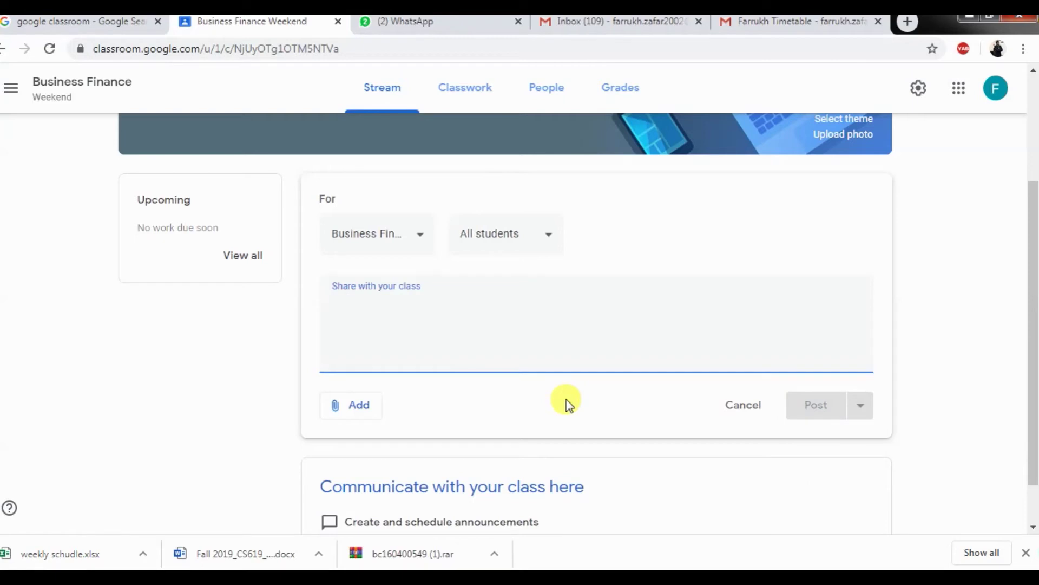
text(L)
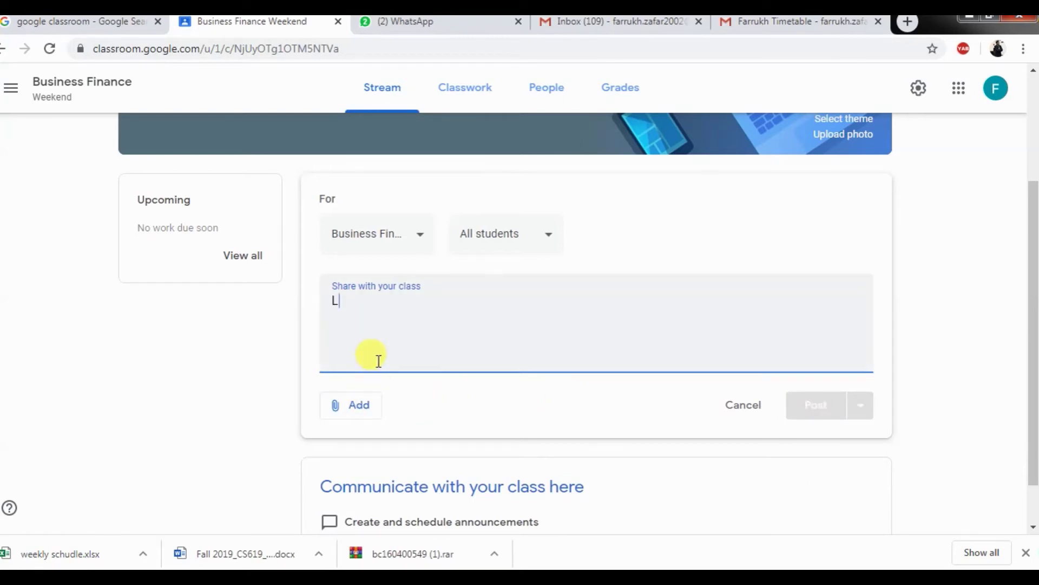
text(ecture 1)
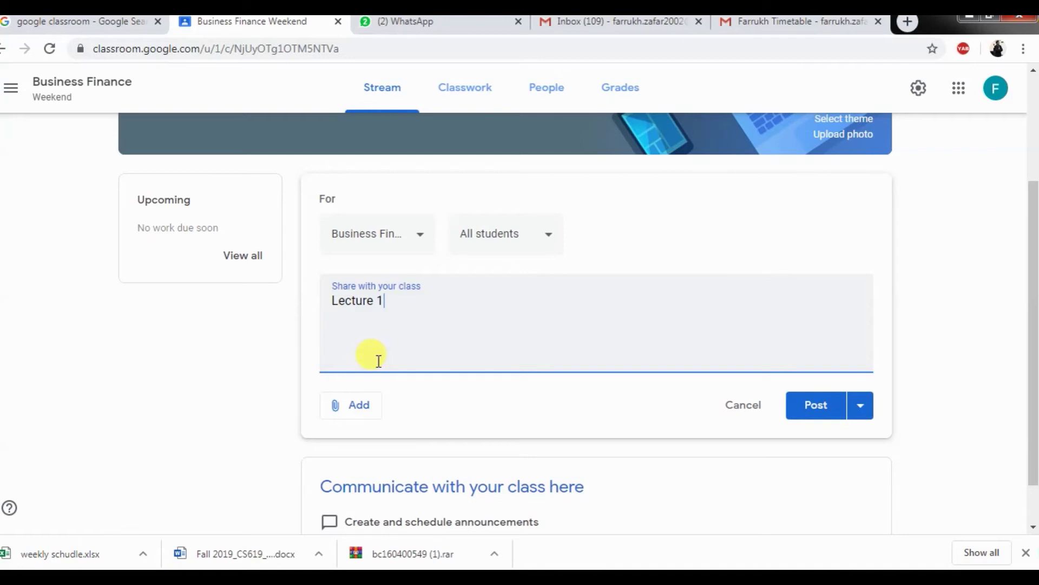
- Attach the weekly schudle.xlsx file from the device's Timetable folder to the Lecture 1 announcement
click(358, 411)
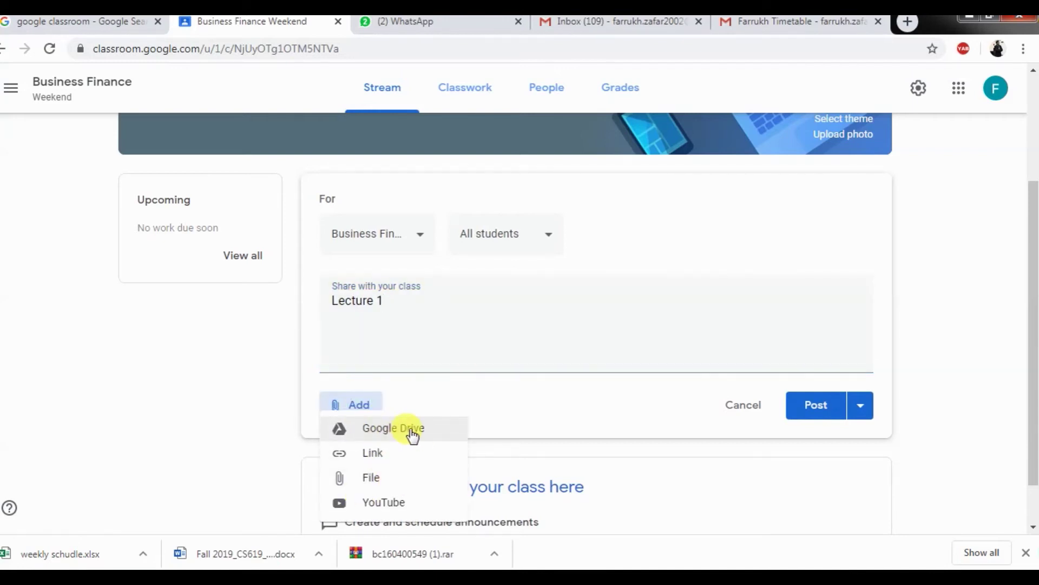
click(377, 480)
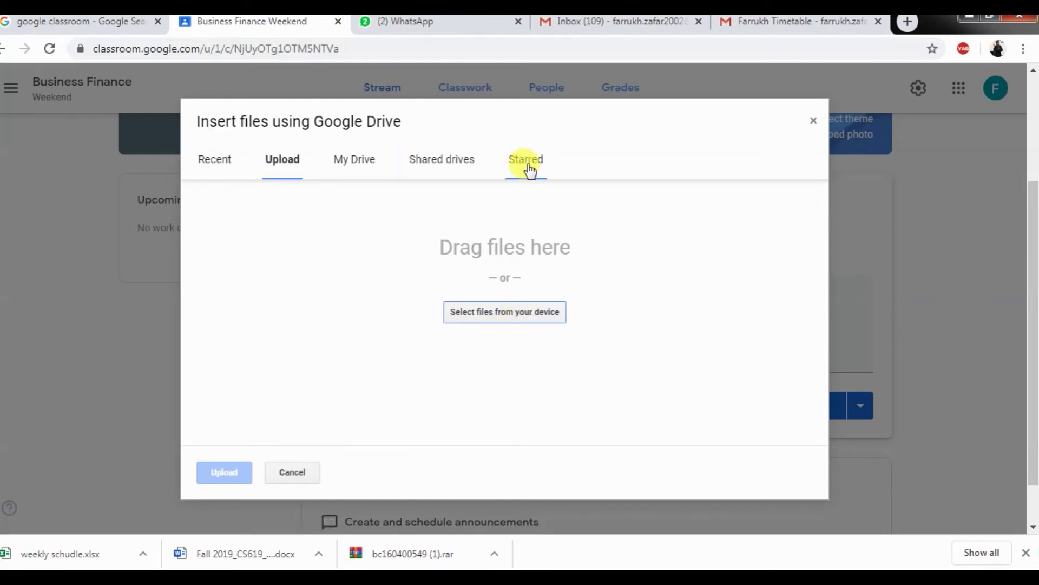
click(478, 318)
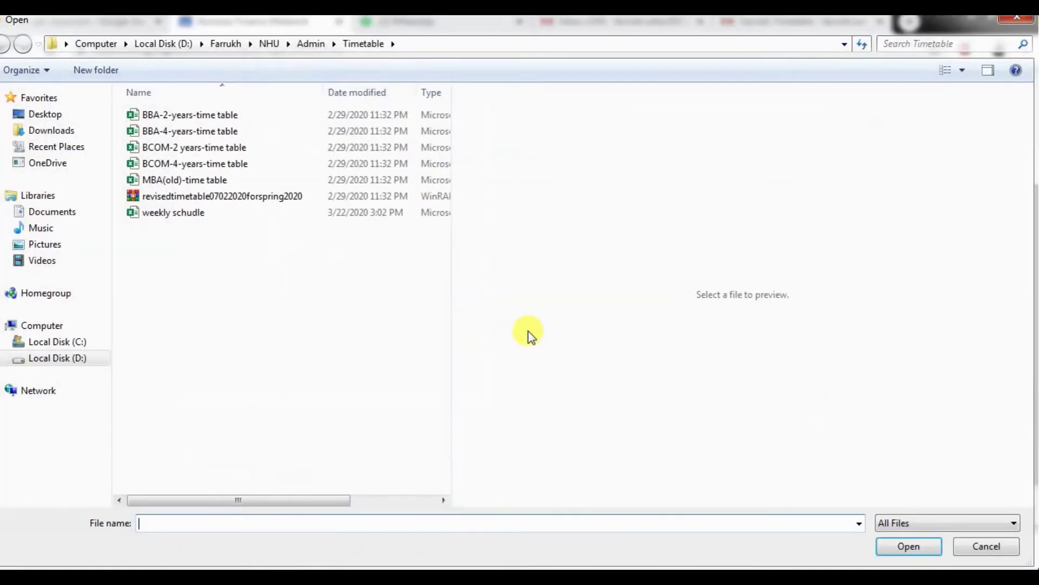
click(163, 213)
click(909, 546)
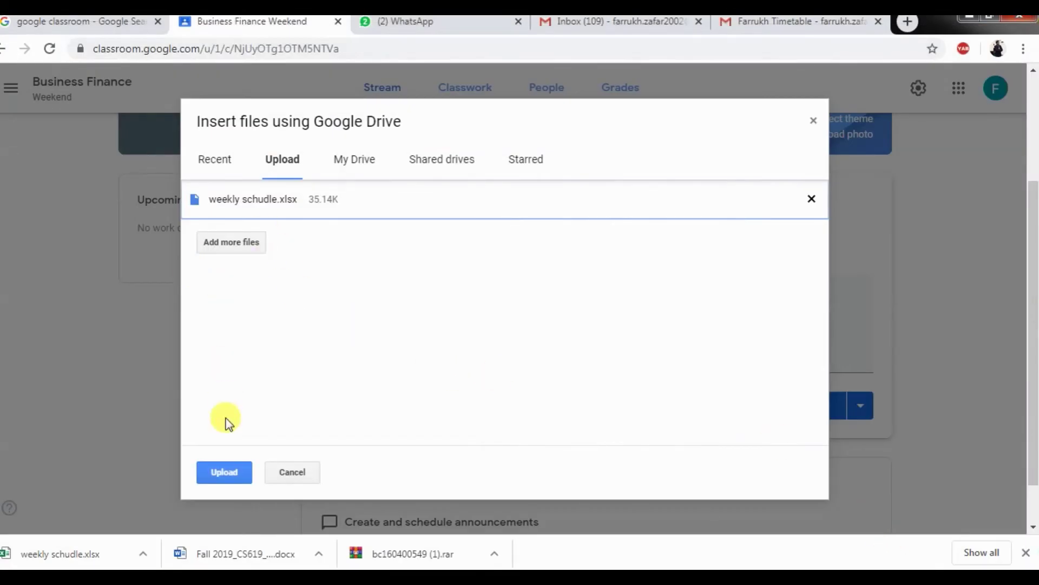
click(225, 473)
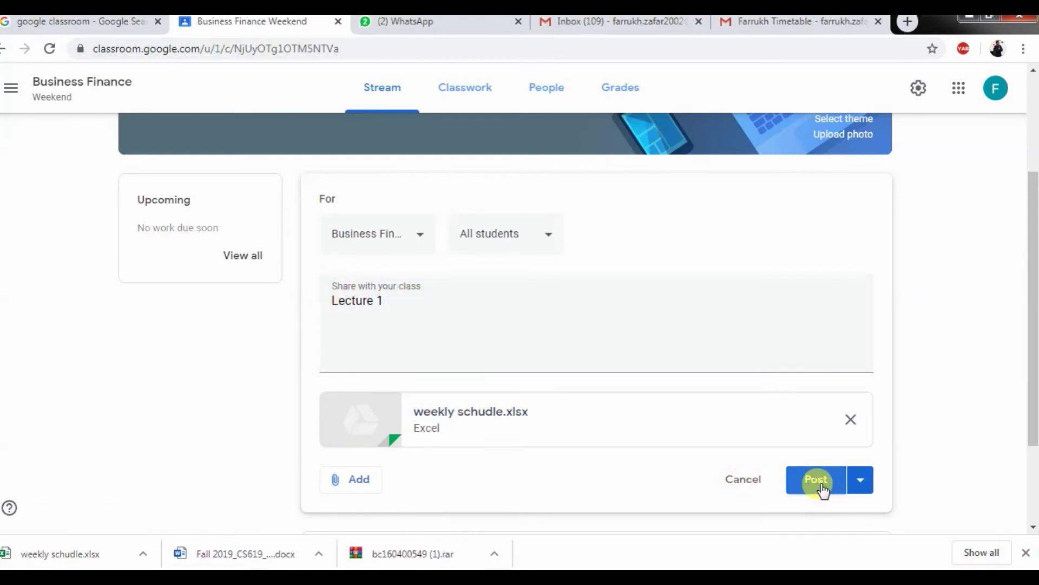
- Post the Lecture 1 announcement immediately and review it in the class stream
click(860, 481)
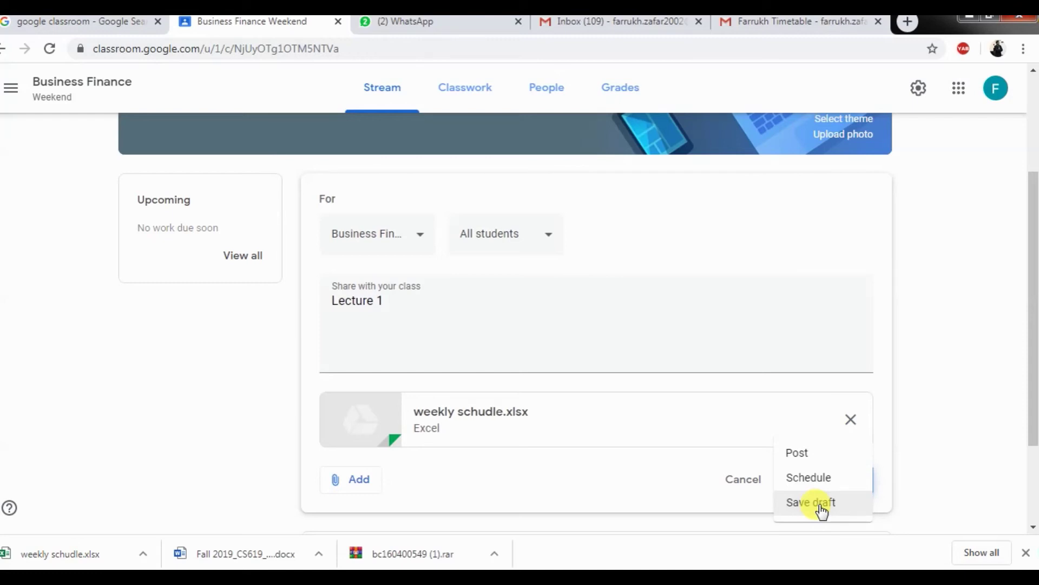
click(792, 456)
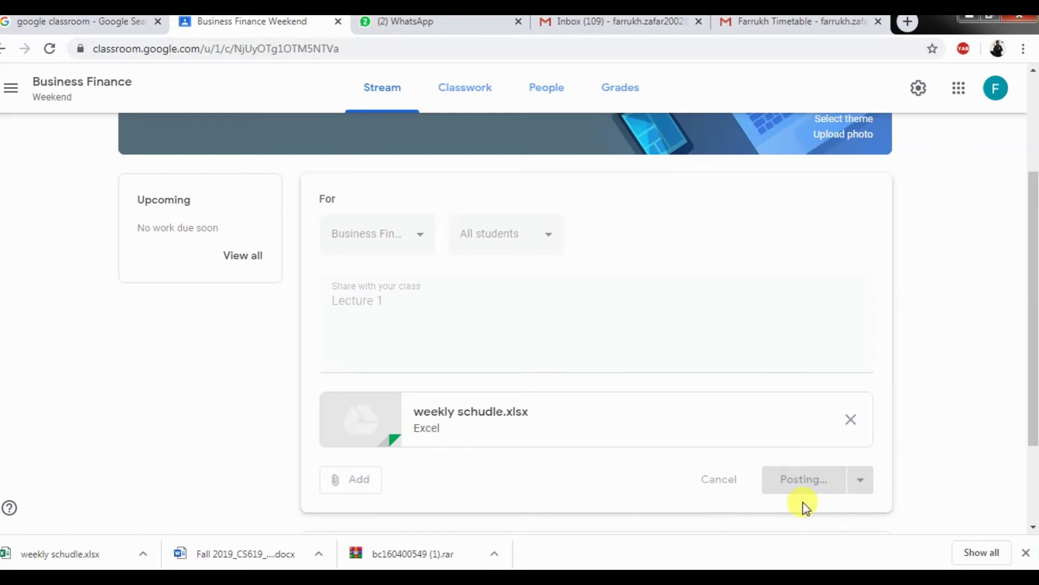
scroll(535, 429, down, 2)
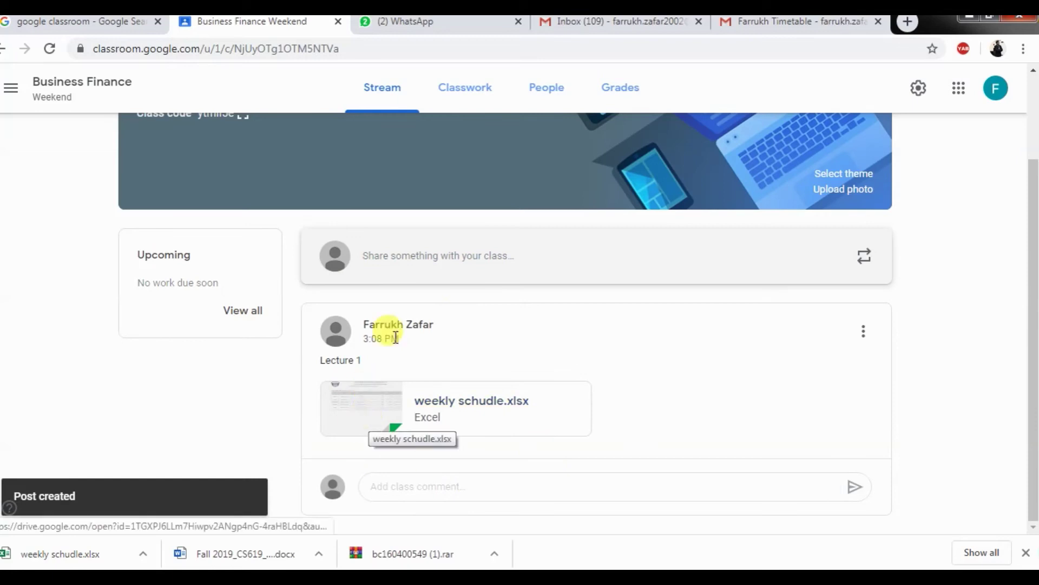
scroll(238, 259, up, 2)
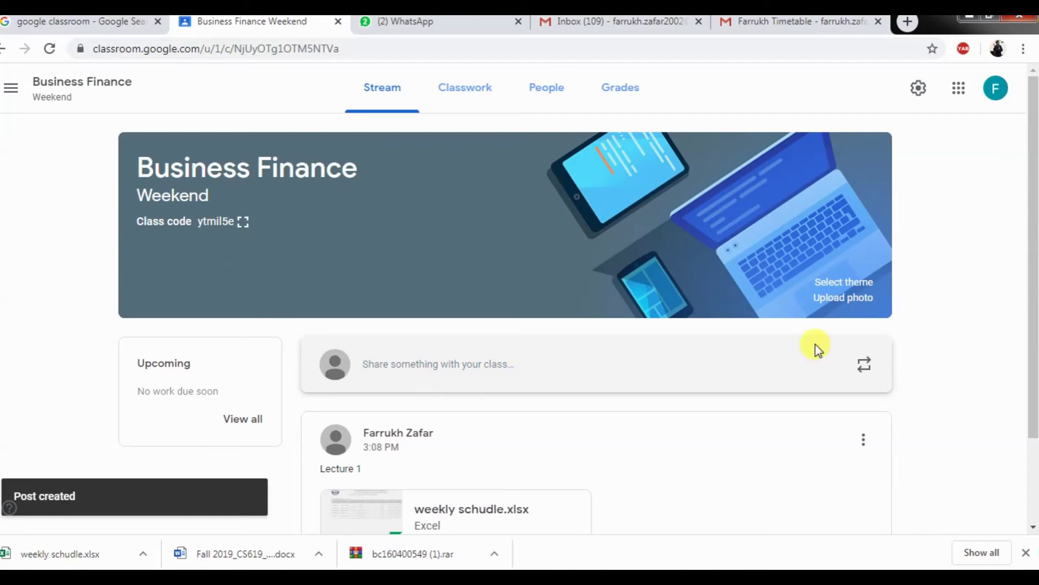
- Start a classwork assignment titled "Assignment 1", dismissing the rubric tip
click(465, 97)
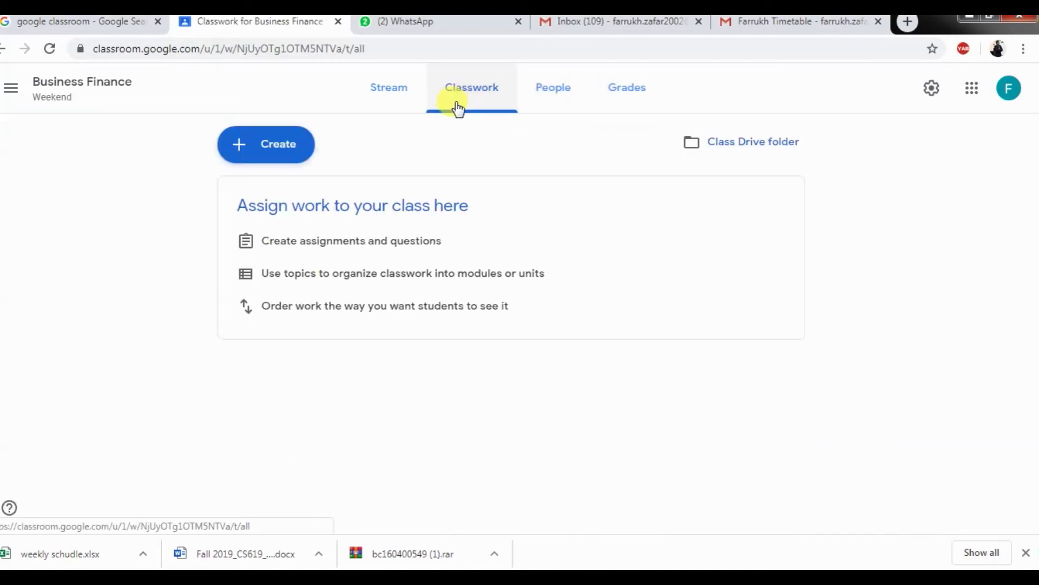
click(252, 155)
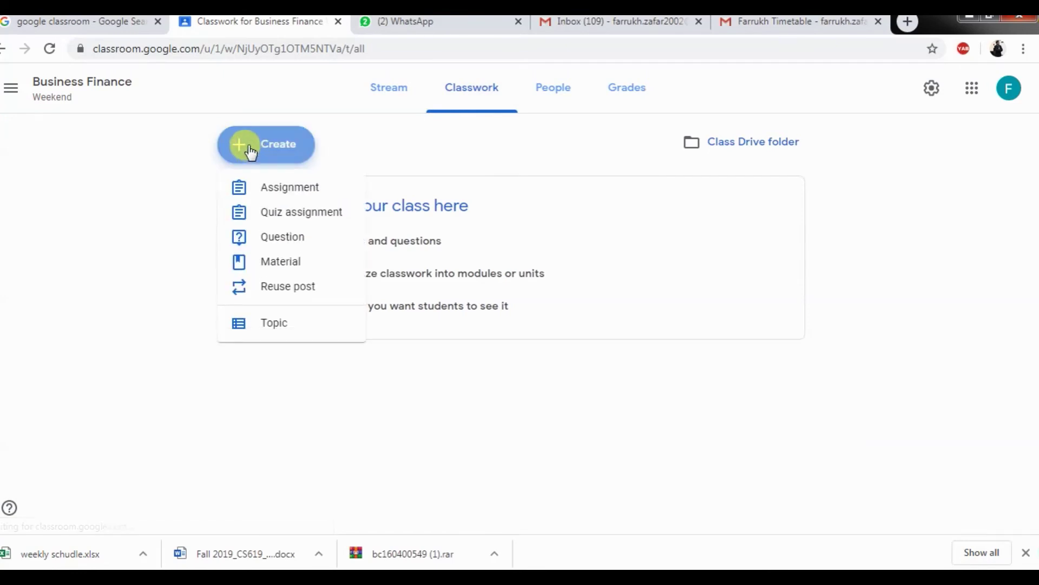
click(283, 189)
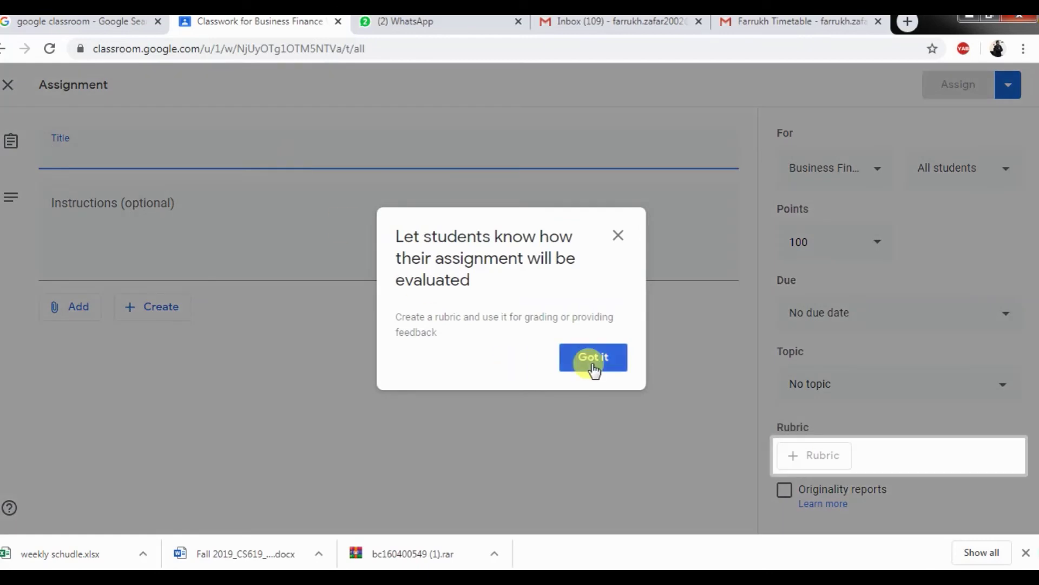
click(592, 359)
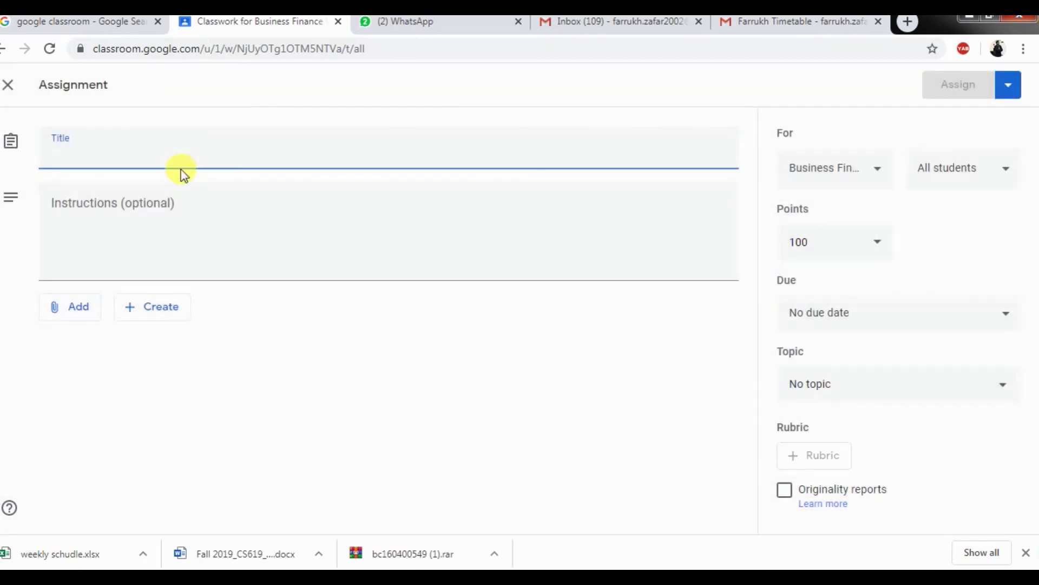
text(Assignment 1)
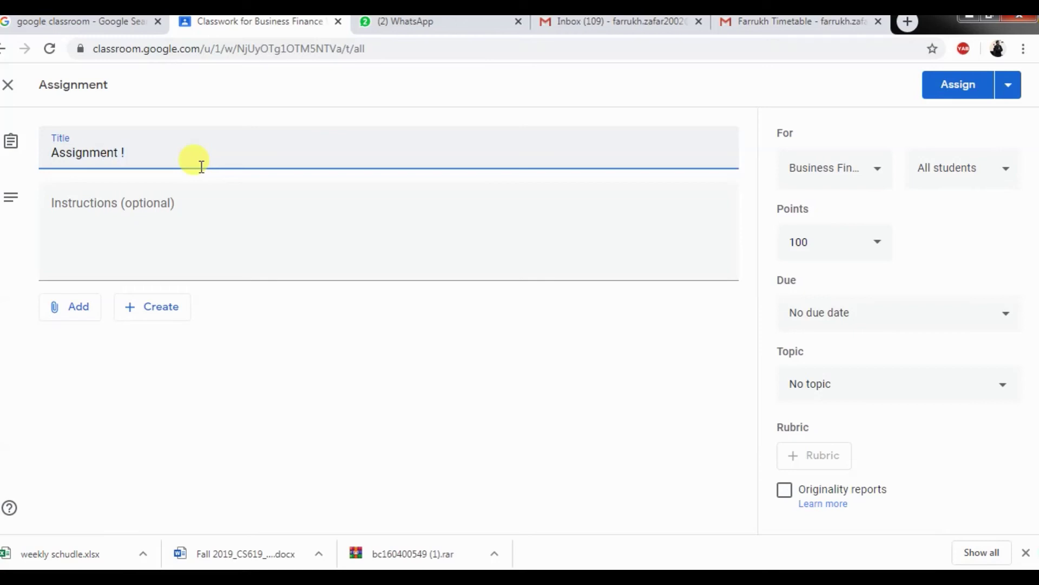
- Attach Finance Assignment.docx from the NHU assignment folder to Assignment 1, keeping it view-only for students and dismissing the WhatsApp notification and sharing tip
click(76, 310)
click(93, 389)
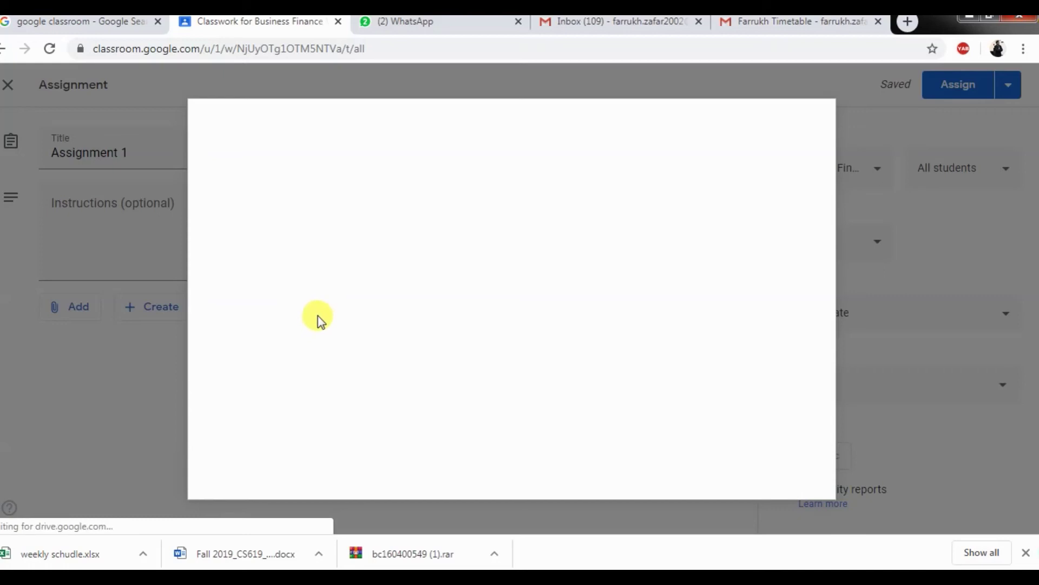
click(474, 316)
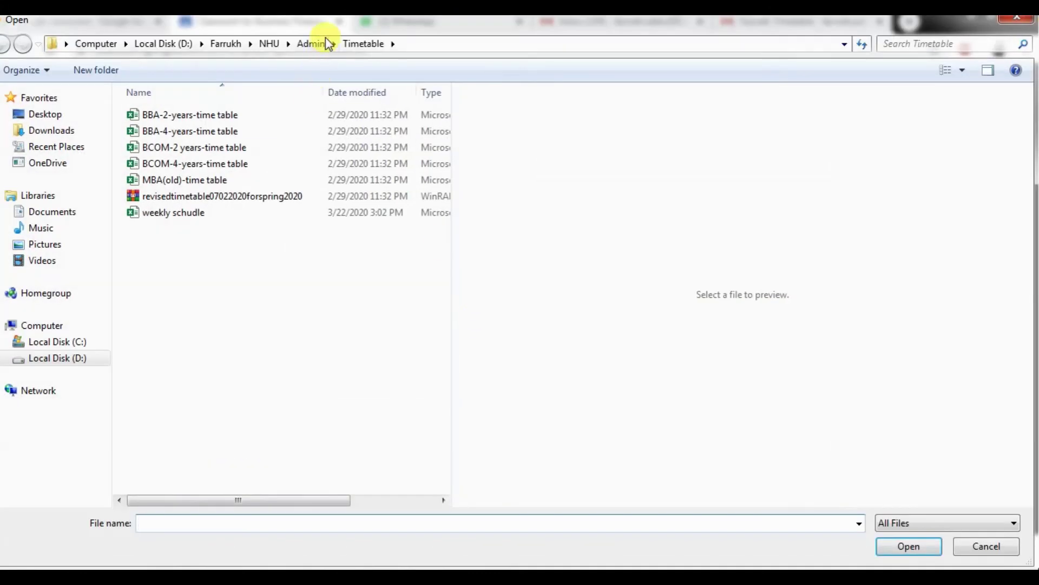
click(269, 43)
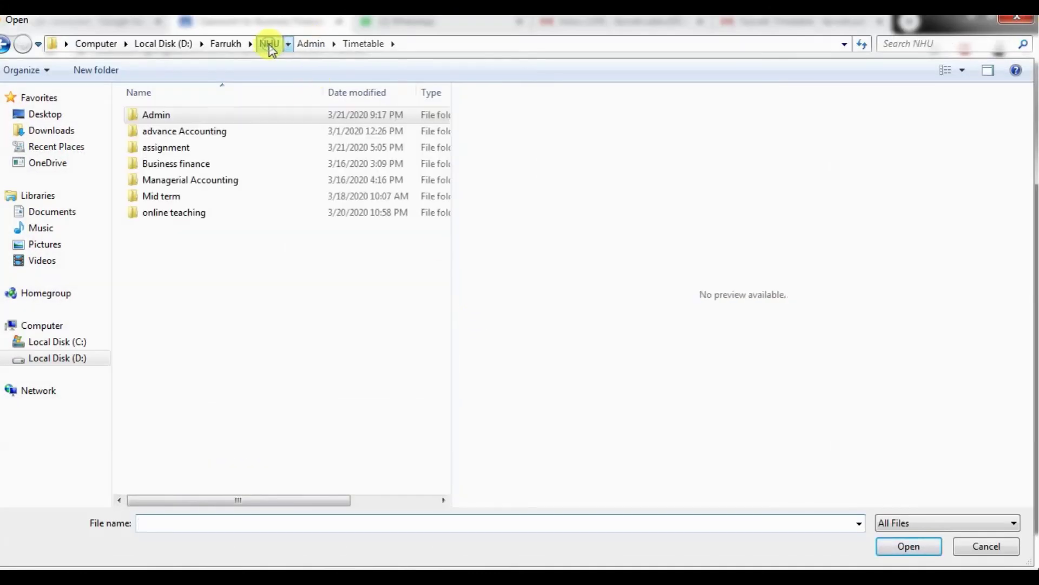
double_click(187, 148)
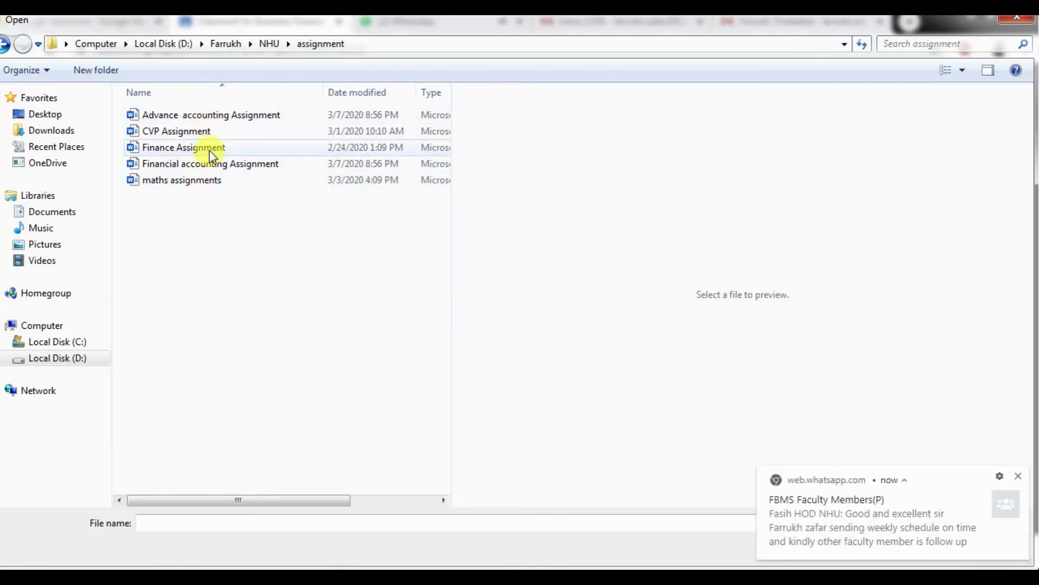
click(211, 154)
click(1017, 476)
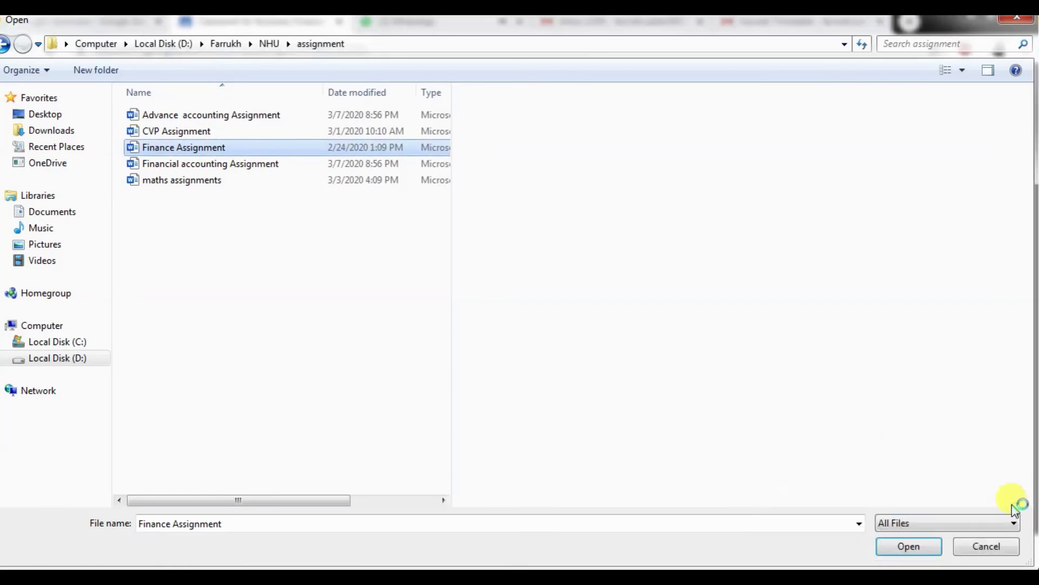
click(927, 548)
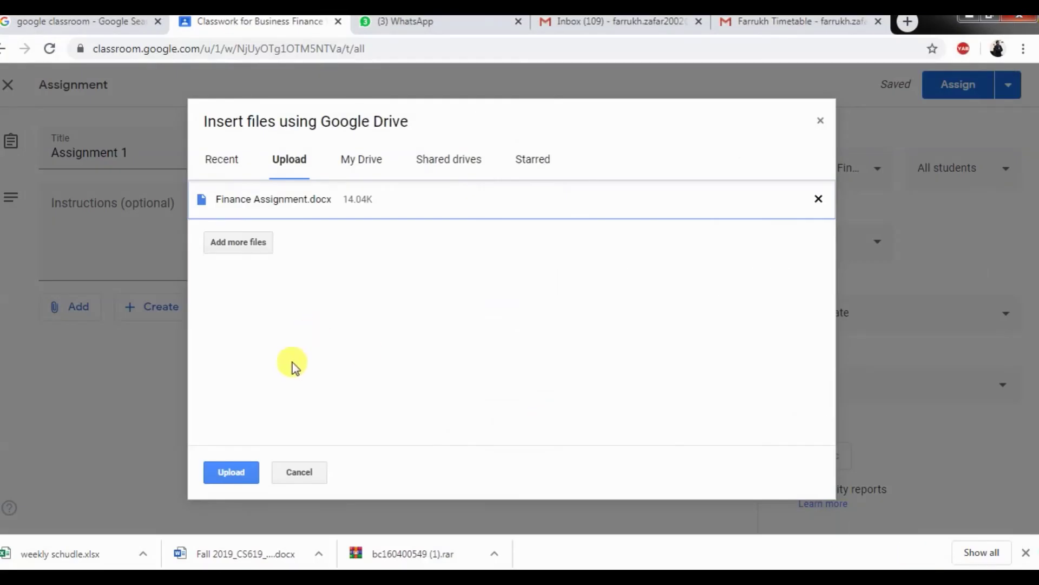
click(228, 470)
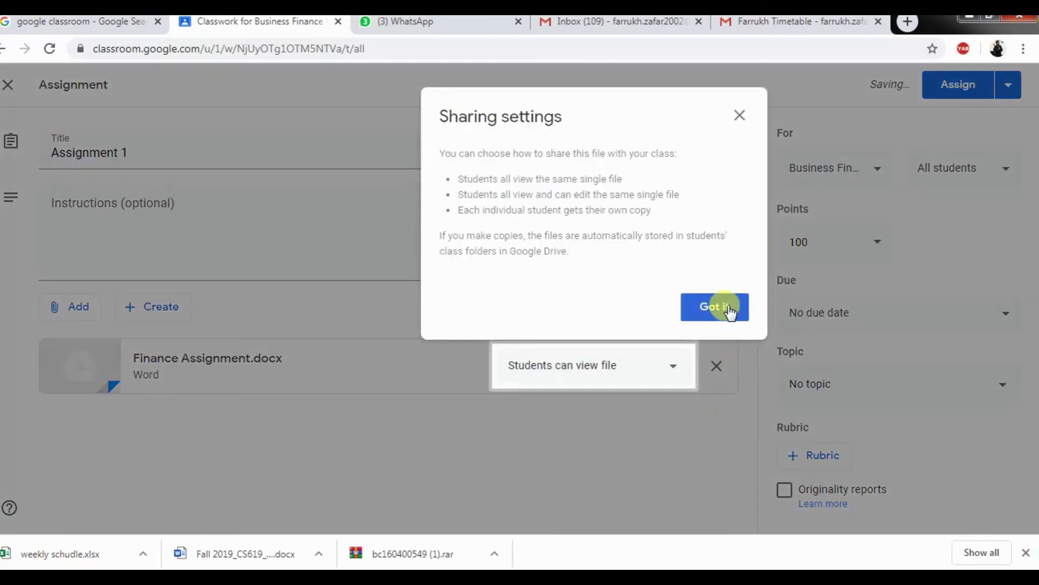
click(729, 311)
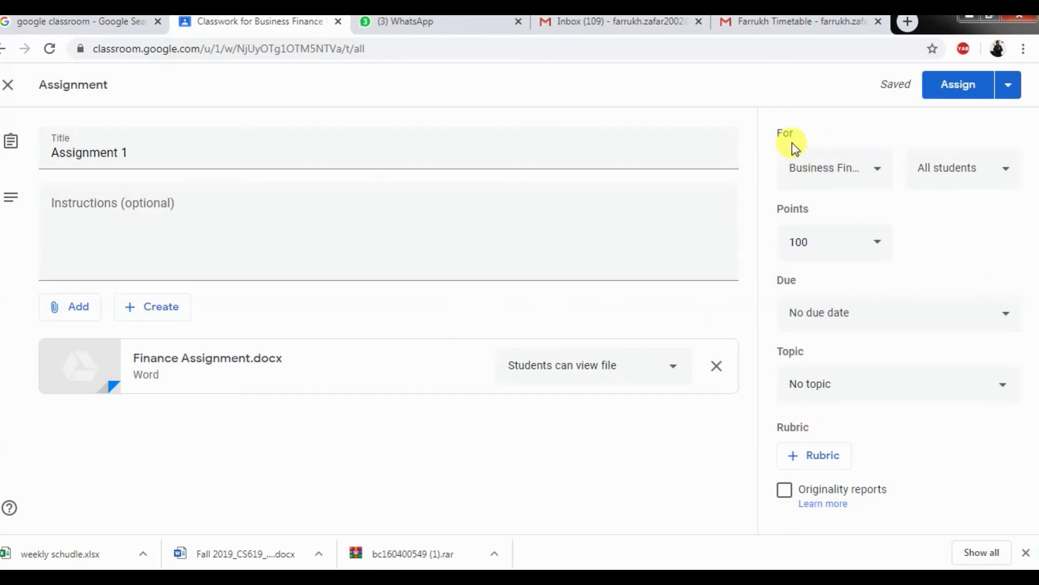
- Keep the assignment addressed to all students and set its points to 10
click(1010, 172)
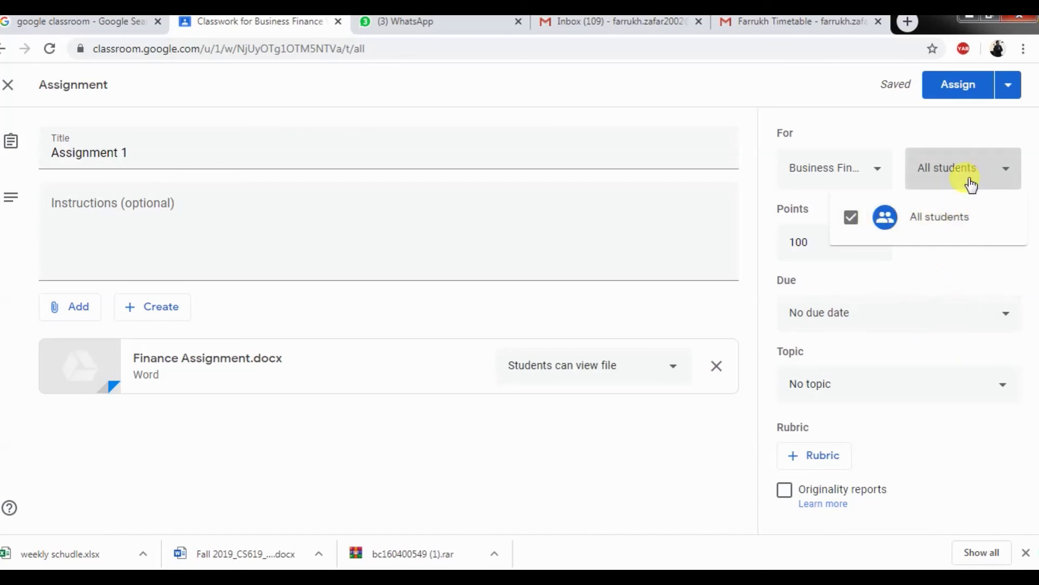
click(998, 176)
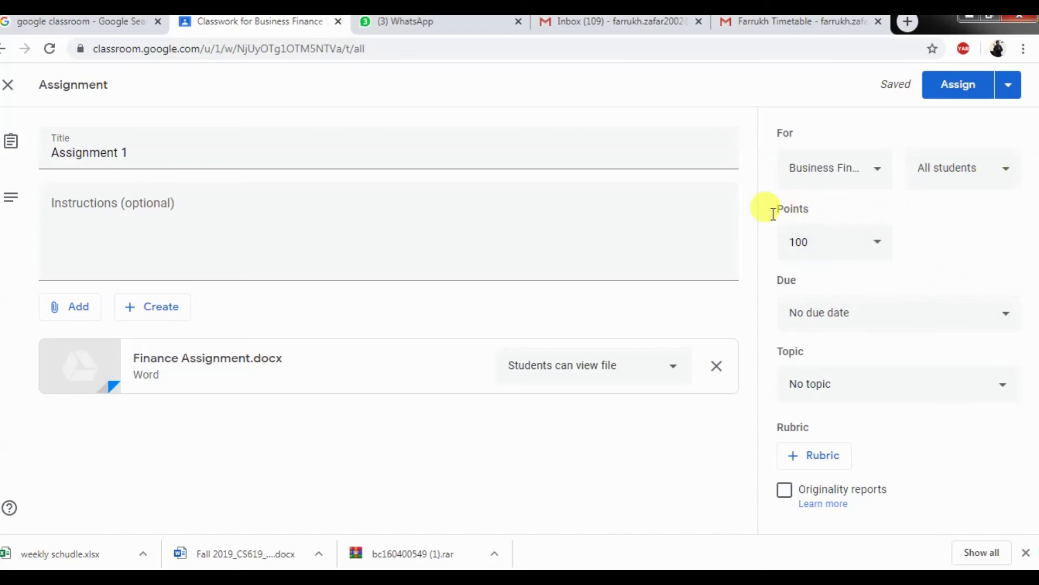
click(810, 241)
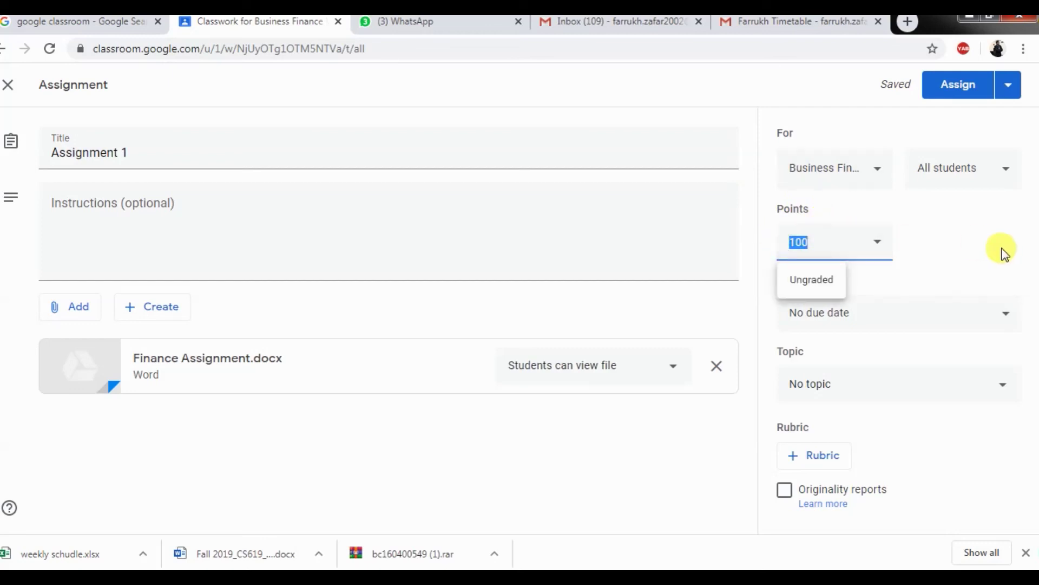
click(953, 252)
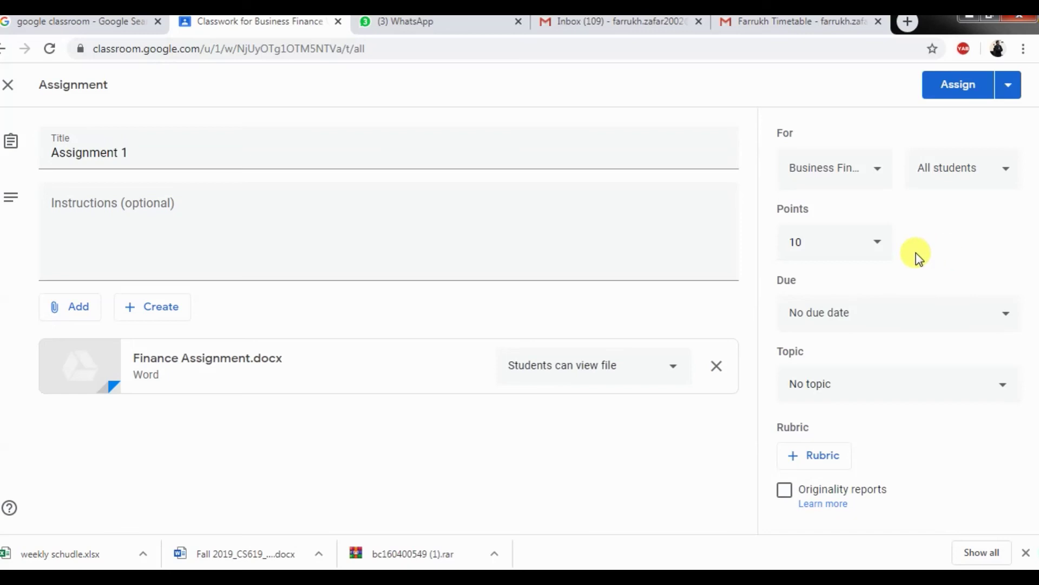
click(876, 250)
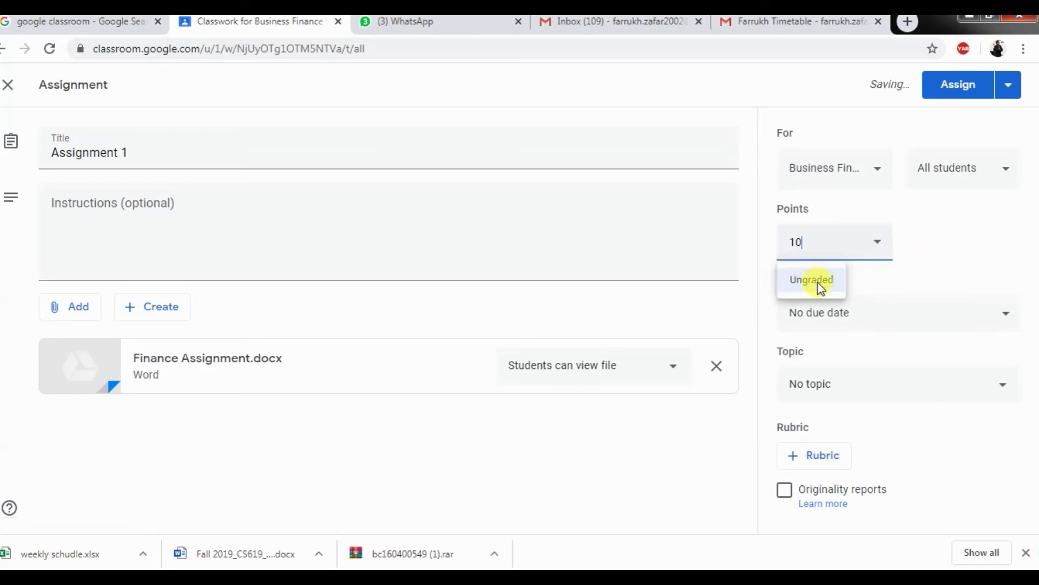
click(997, 239)
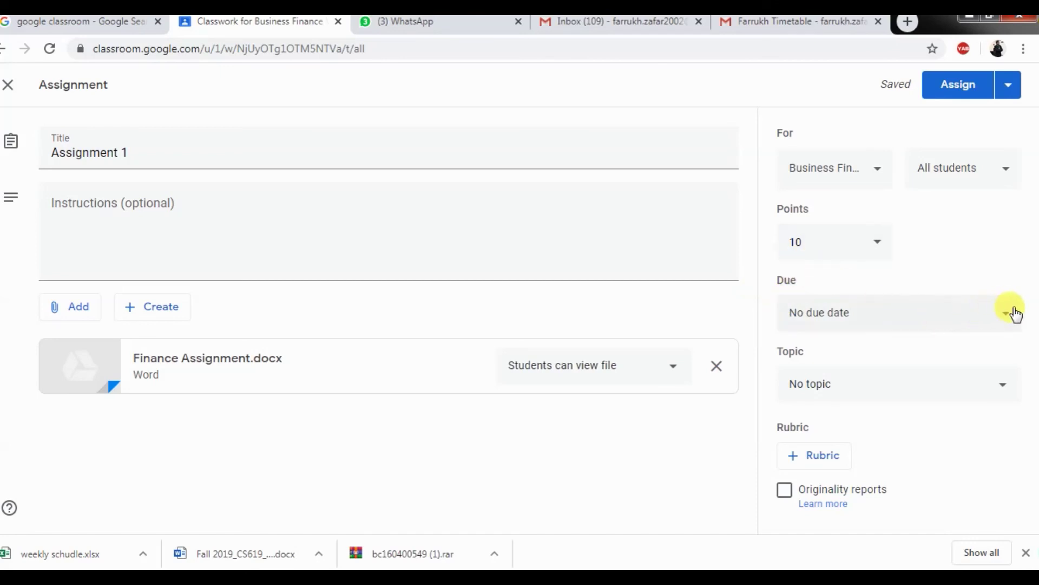
- Set the assignment's due date to Mar 24, 2020, leaving the time empty
click(1006, 325)
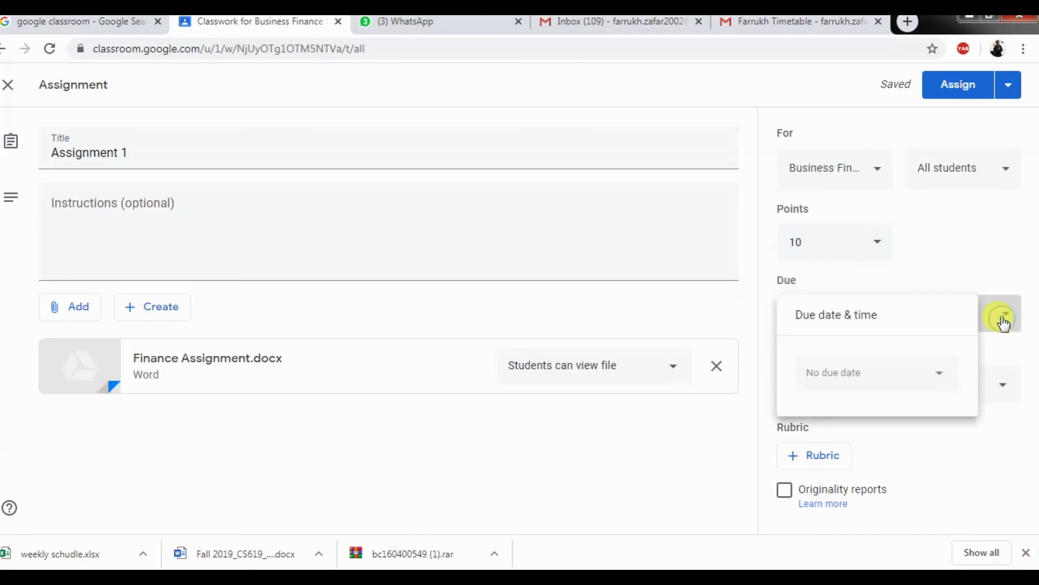
click(935, 379)
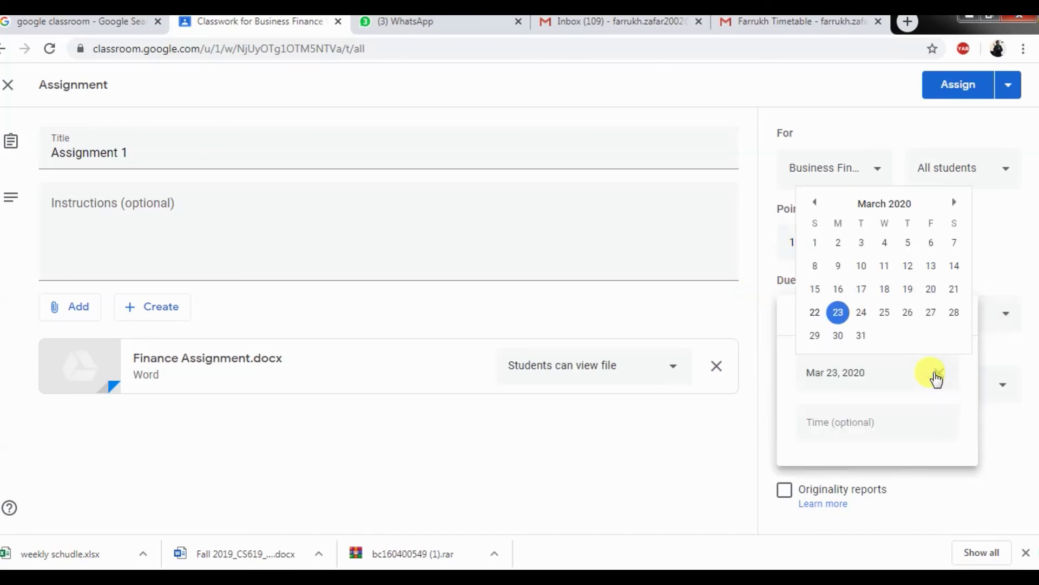
click(861, 313)
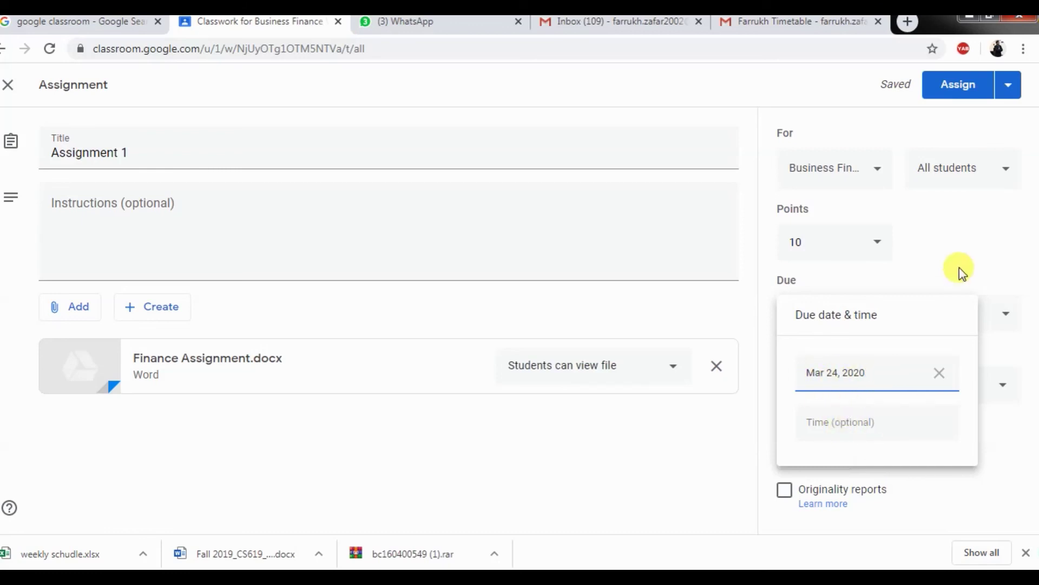
click(956, 252)
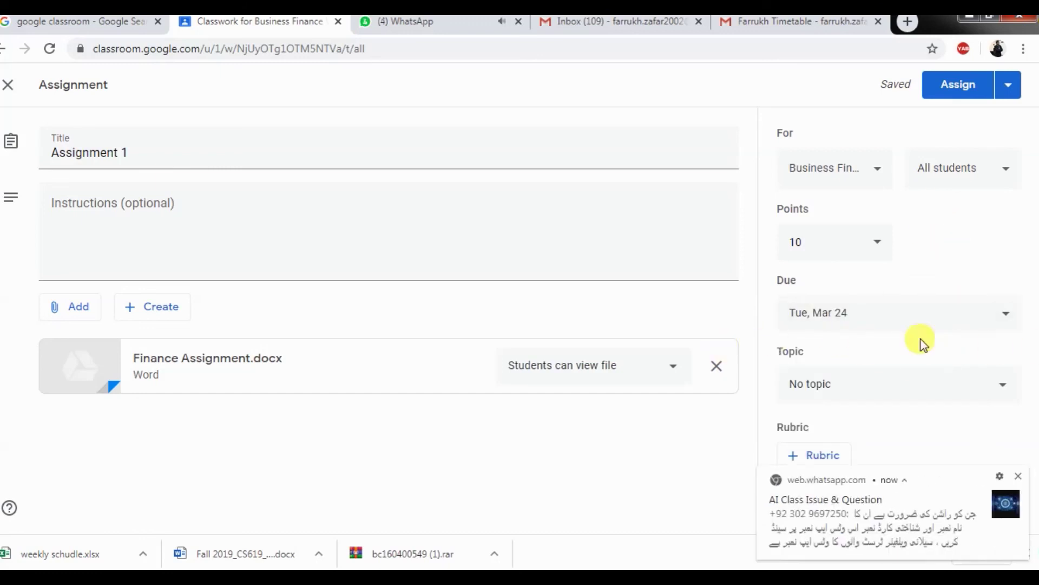
- Dismiss the WhatsApp notification, assign Assignment 1 to the class, and close the topic tip
click(1020, 478)
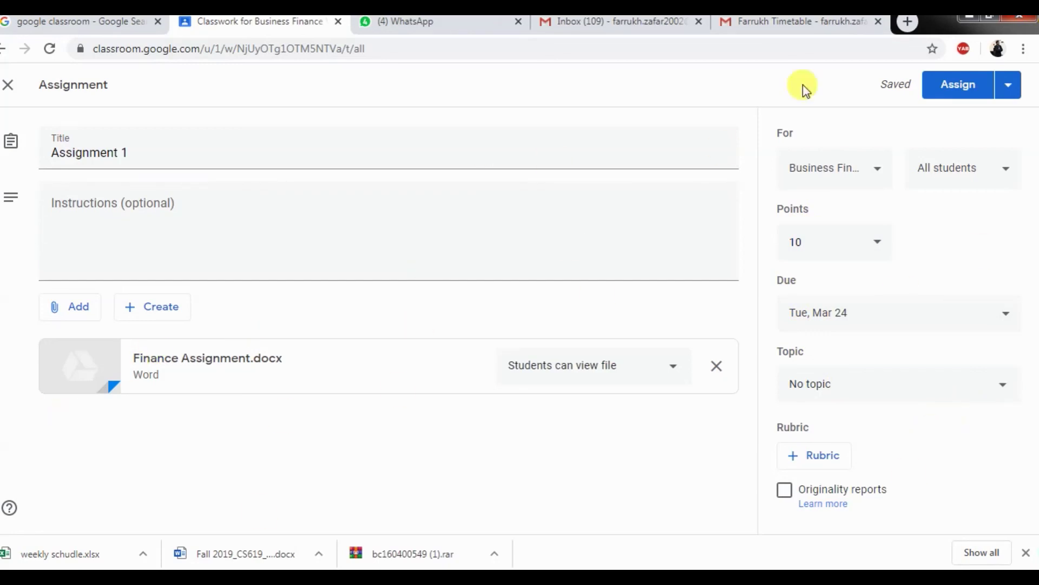
click(963, 90)
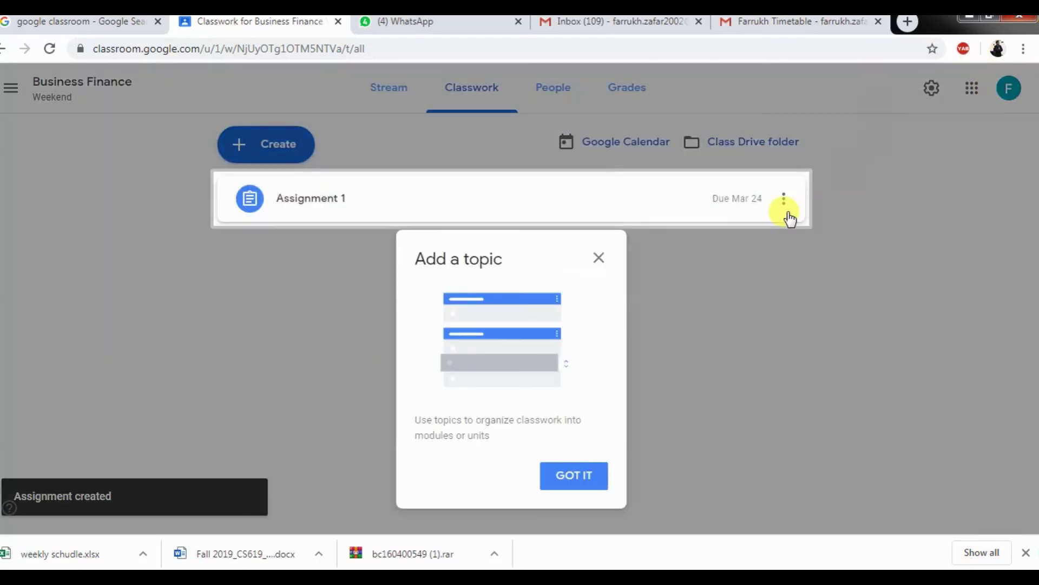
click(582, 484)
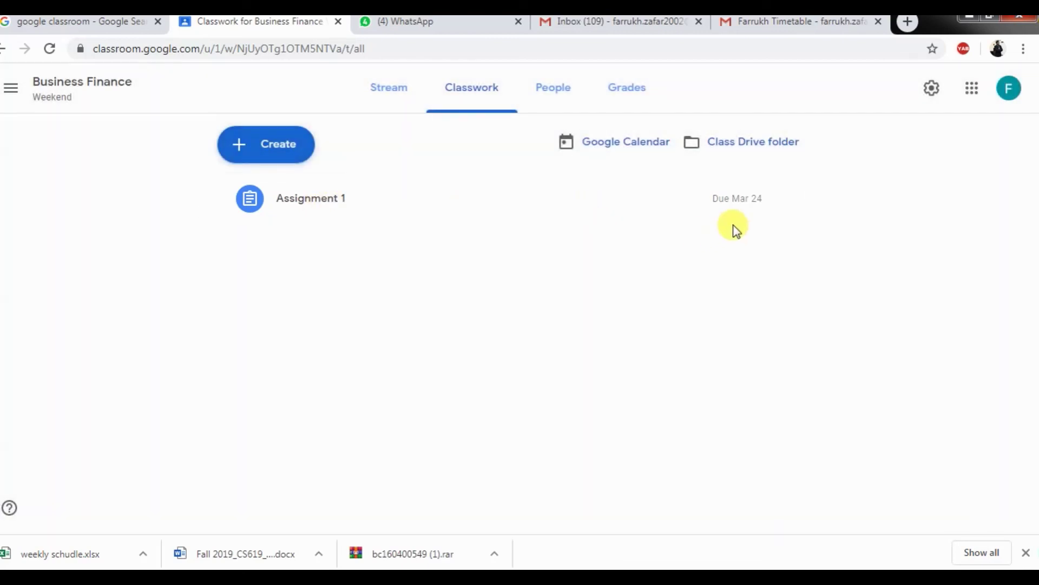
- Open the NHU Faculty class to view its stream of existing posts
click(1019, 503)
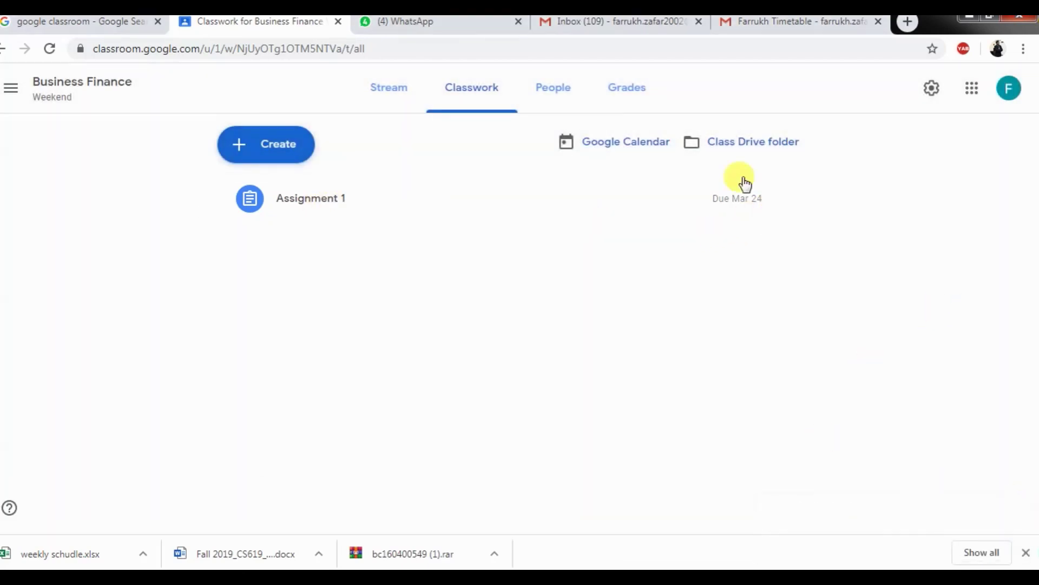
click(13, 91)
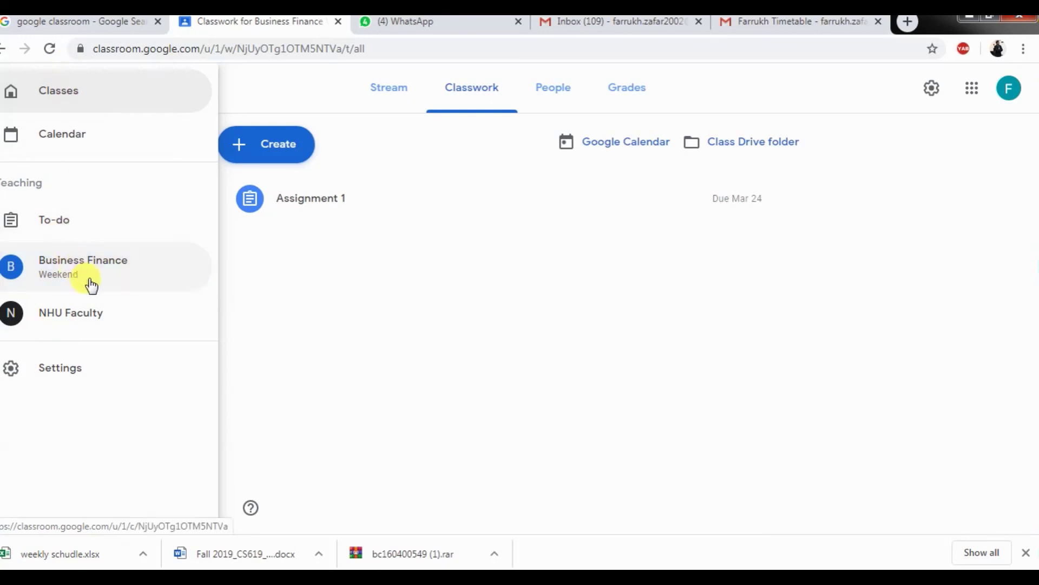
click(86, 321)
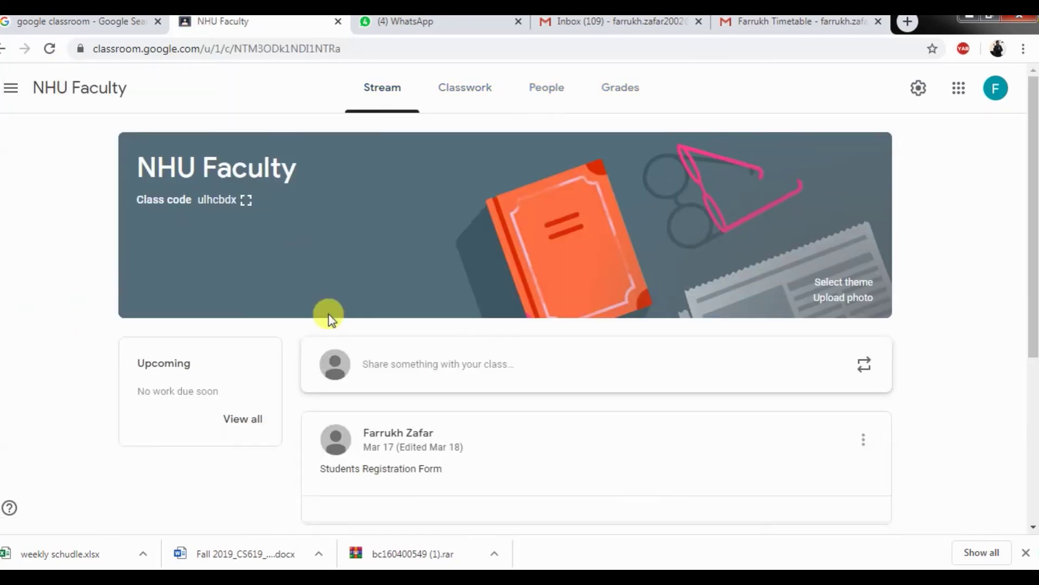
- Return to the Business Finance stream, reuse the Students Registration Form post from NHU Faculty, and post it to all students
click(15, 90)
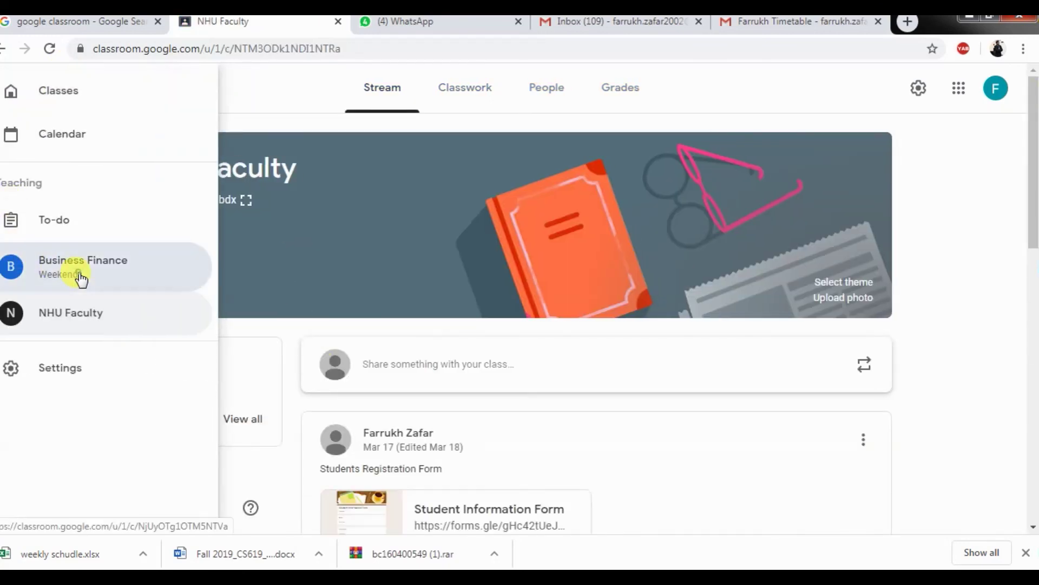
click(82, 276)
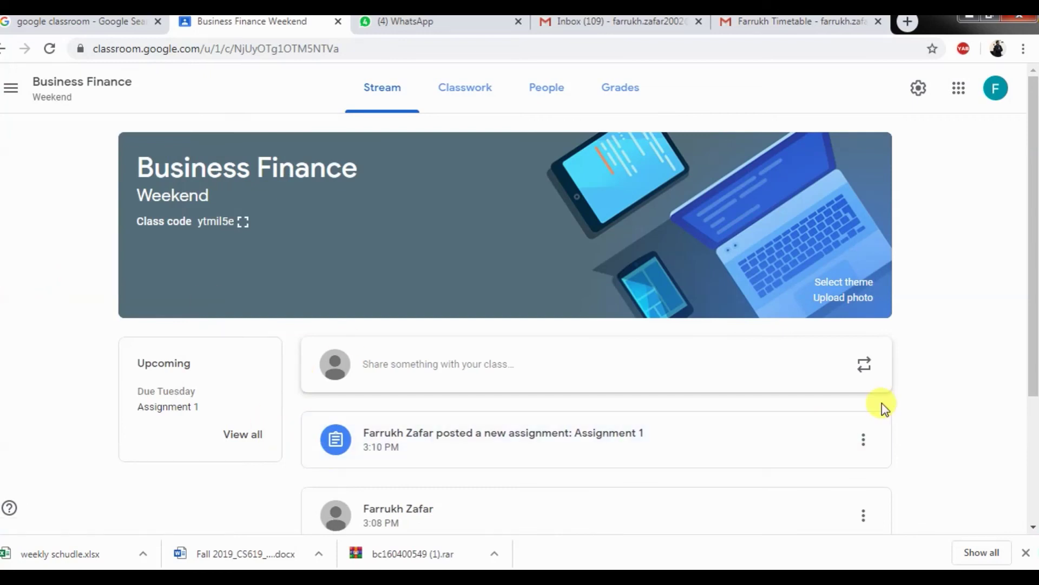
click(860, 373)
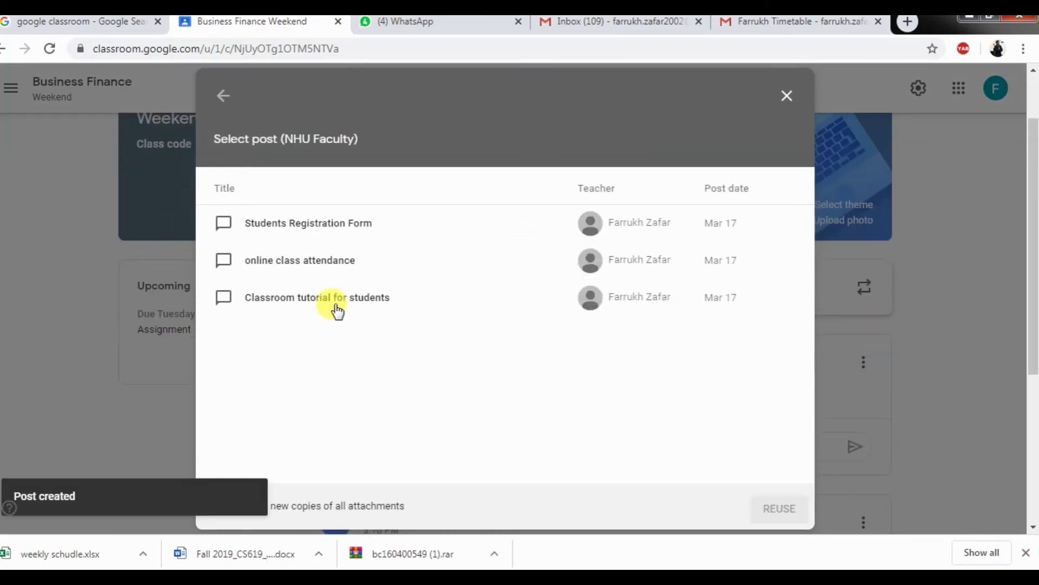
click(343, 219)
click(791, 510)
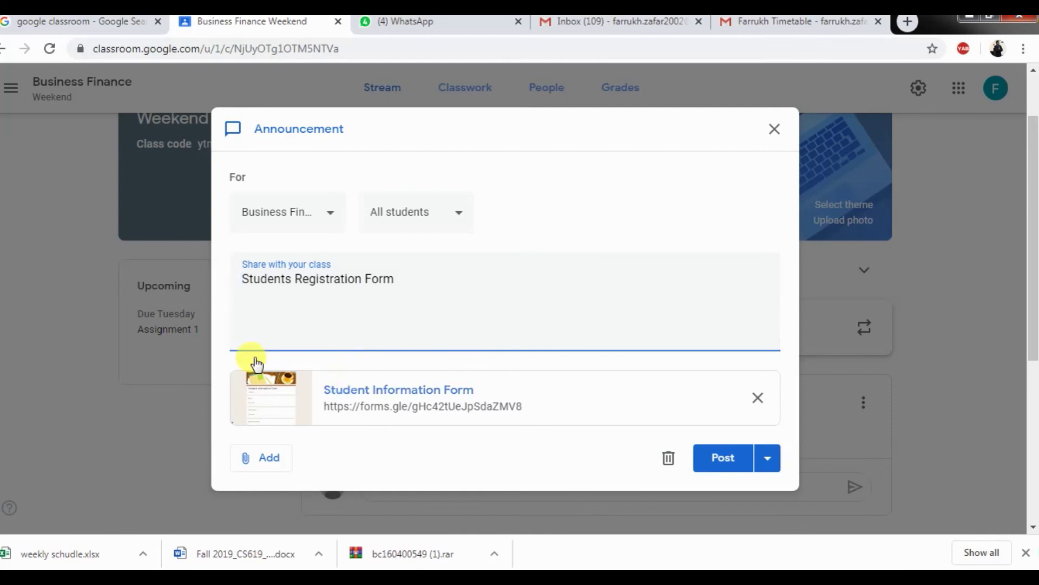
click(712, 467)
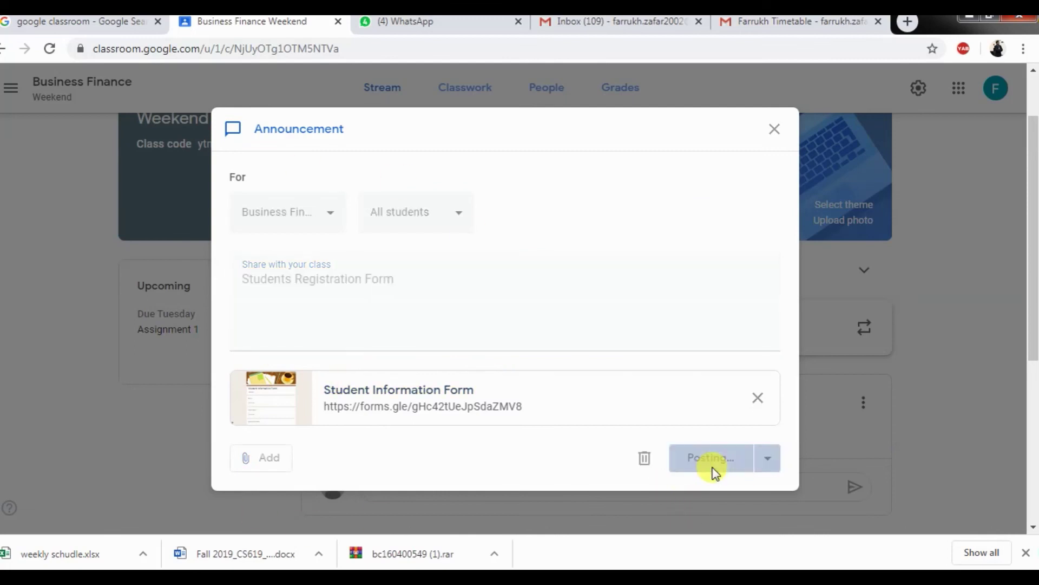